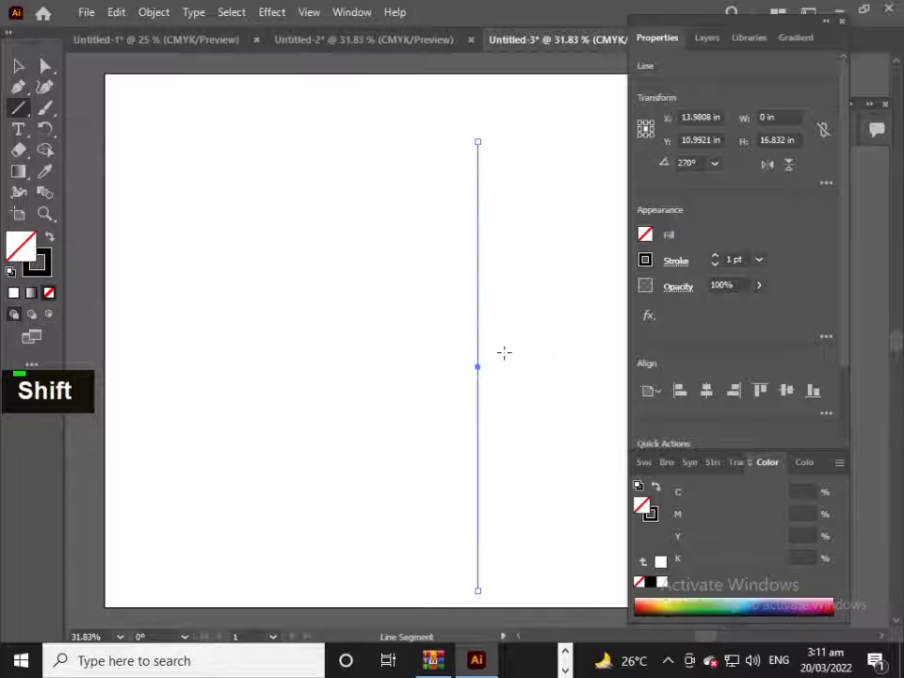
Duplicate the vertical line about 0.76 in to its left and repeat the copy twice, making four evenly spaced parallel lines.
{"action": "left_click_drag", "start_coordinate": [478, 370], "coordinate": [456, 365]}
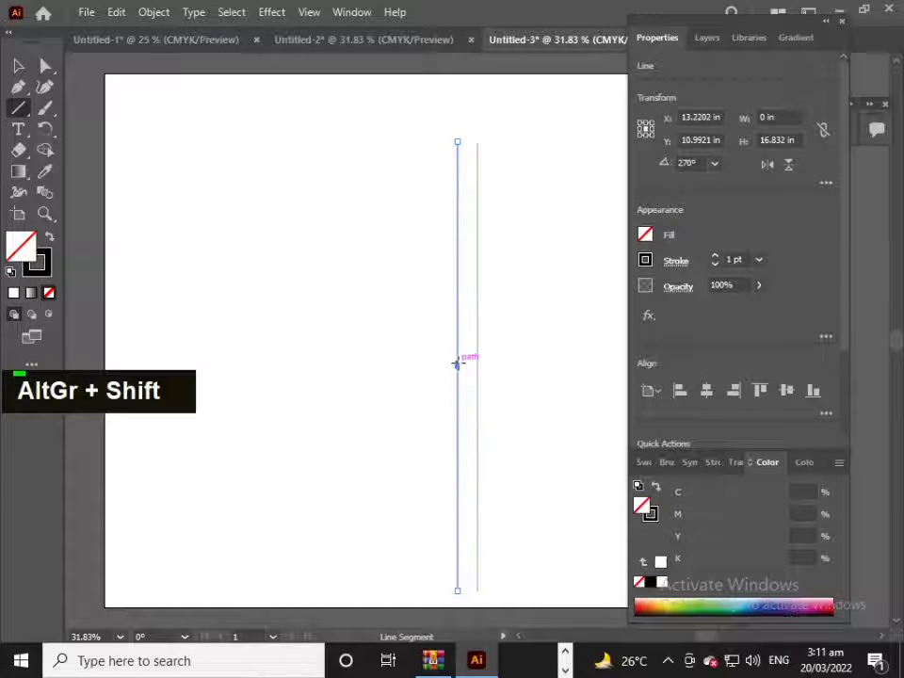
{"action": "key", "text": "ctrl"}
{"action": "key", "text": "ctrl+d"}
{"action": "key", "text": "ctrl+d"}
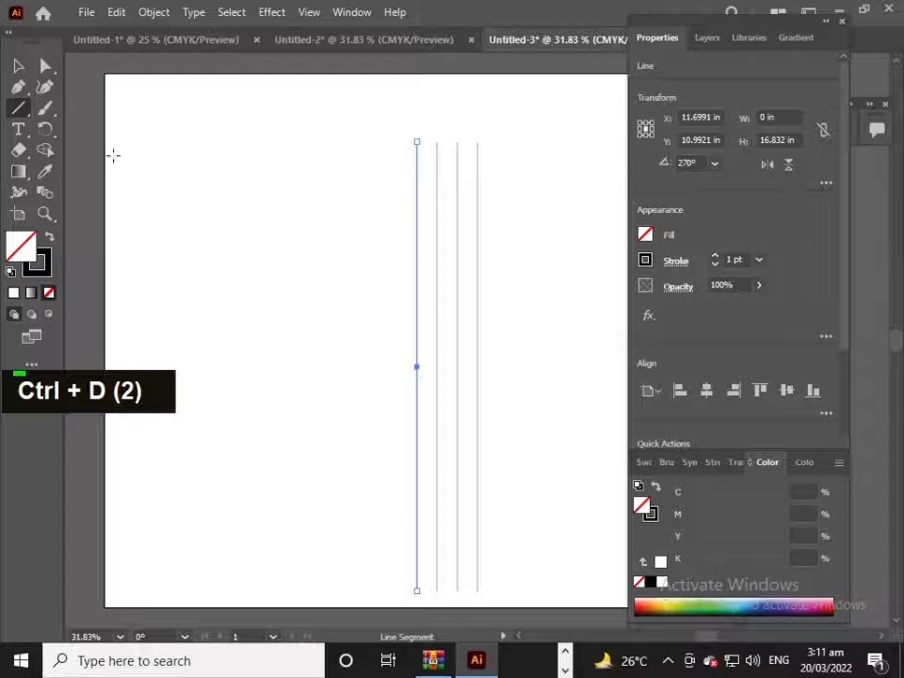
Select the four vertical lines and create a copy of them rotated by 45°.
{"action": "left_click_drag", "start_coordinate": [272, 115], "coordinate": [555, 284]}
{"action": "right_click", "coordinate": [454, 248]}
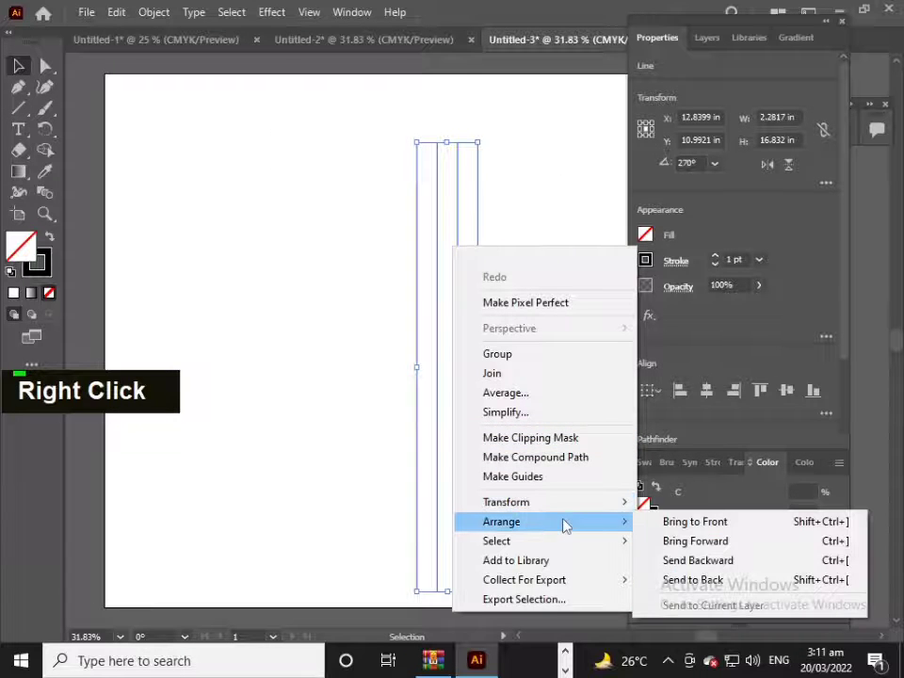
{"action": "mouse_move", "coordinate": [556, 503]}
{"action": "left_click", "coordinate": [721, 556]}
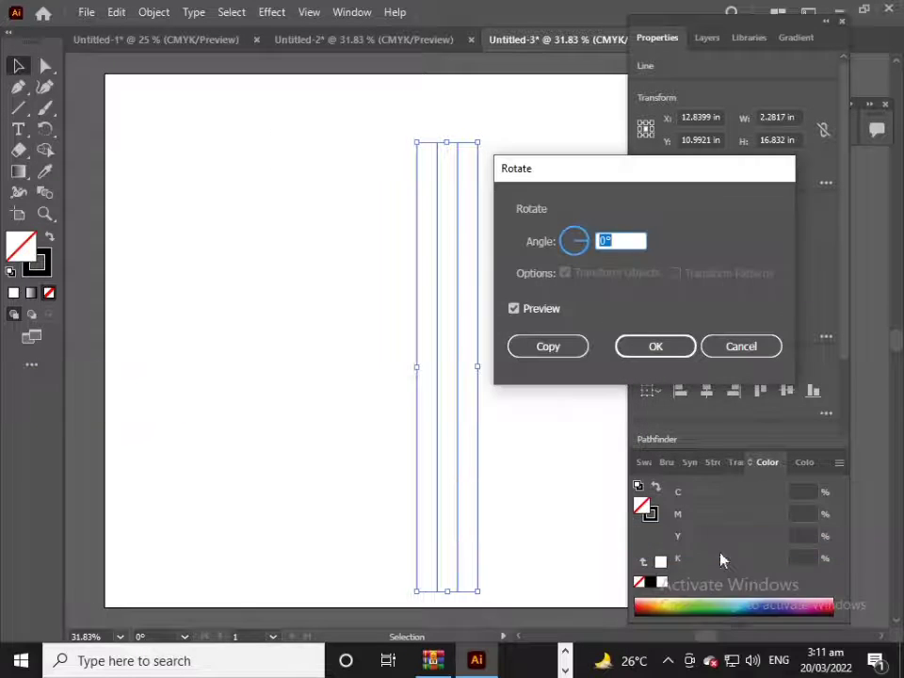
{"action": "scroll", "coordinate": [624, 238], "scroll_direction": "up", "scroll_amount": 20}
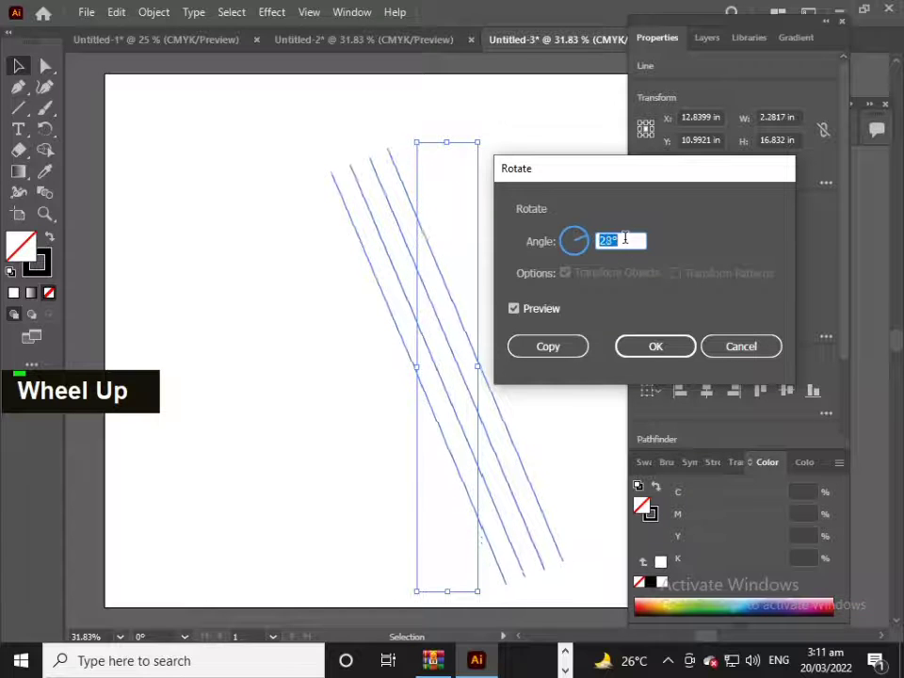
{"action": "scroll", "coordinate": [624, 238], "scroll_direction": "up", "scroll_amount": 20}
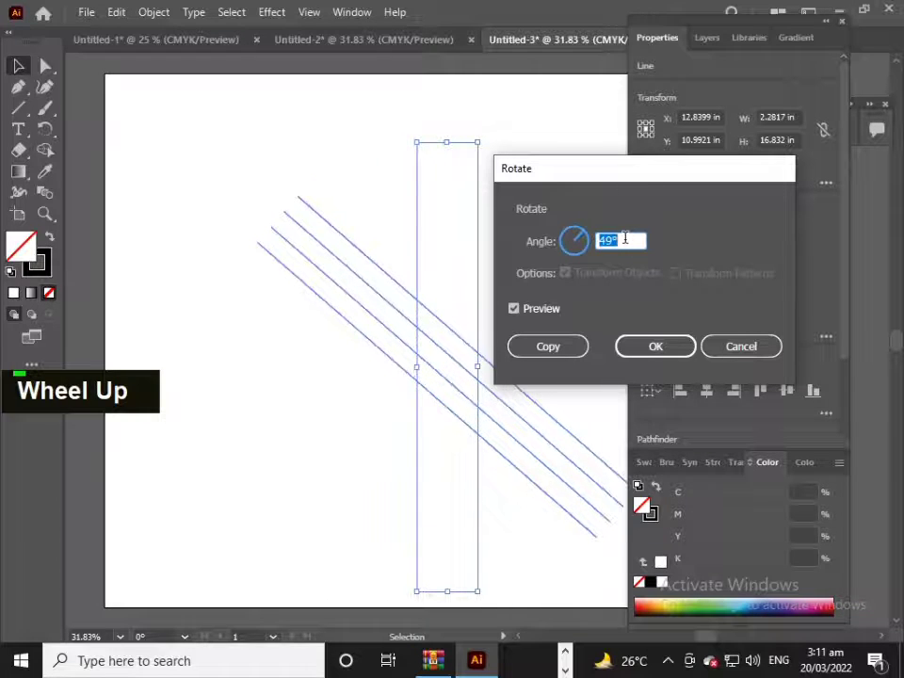
{"action": "scroll", "coordinate": [624, 238], "scroll_direction": "down", "scroll_amount": 1}
{"action": "scroll", "coordinate": [624, 238], "scroll_direction": "down", "scroll_amount": 3}
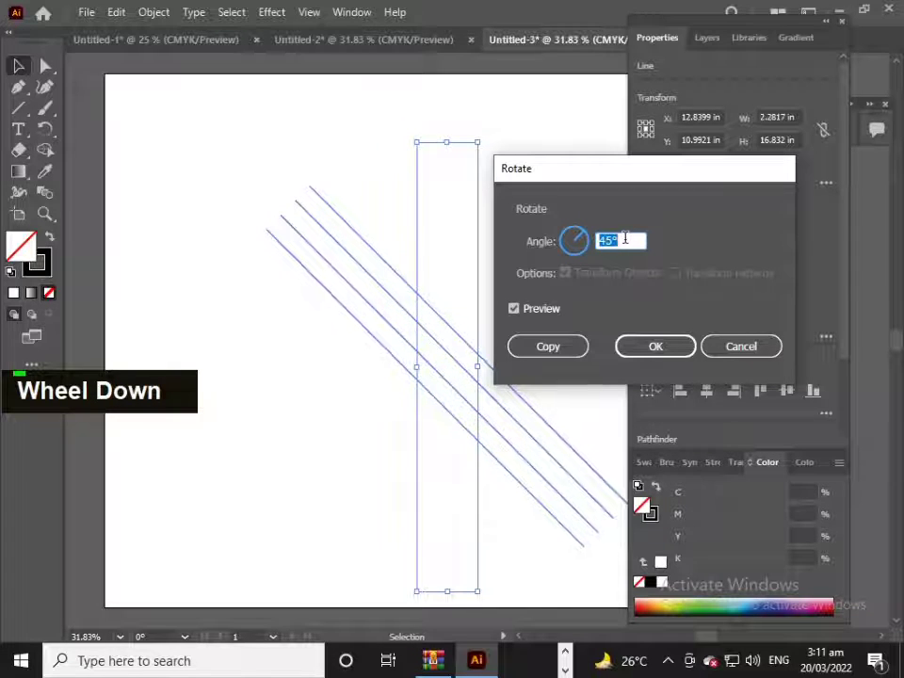
{"action": "left_click", "coordinate": [567, 347]}
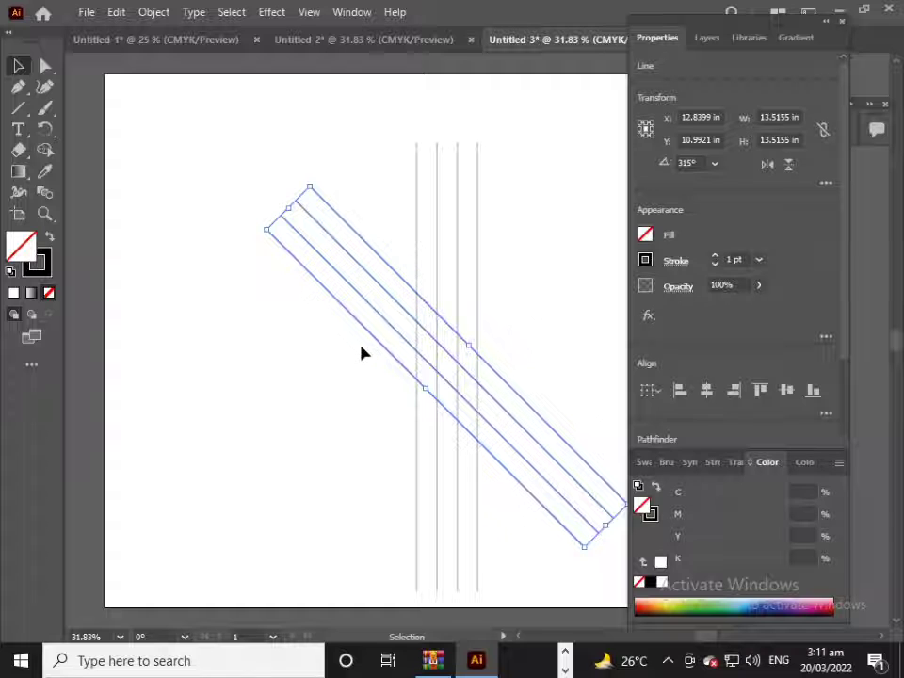
Select all lines, swap to a black fill without stroke, and use Shape Builder to merge the left strip with the adjacent upper cell.
{"action": "key", "text": "ctrl+a"}
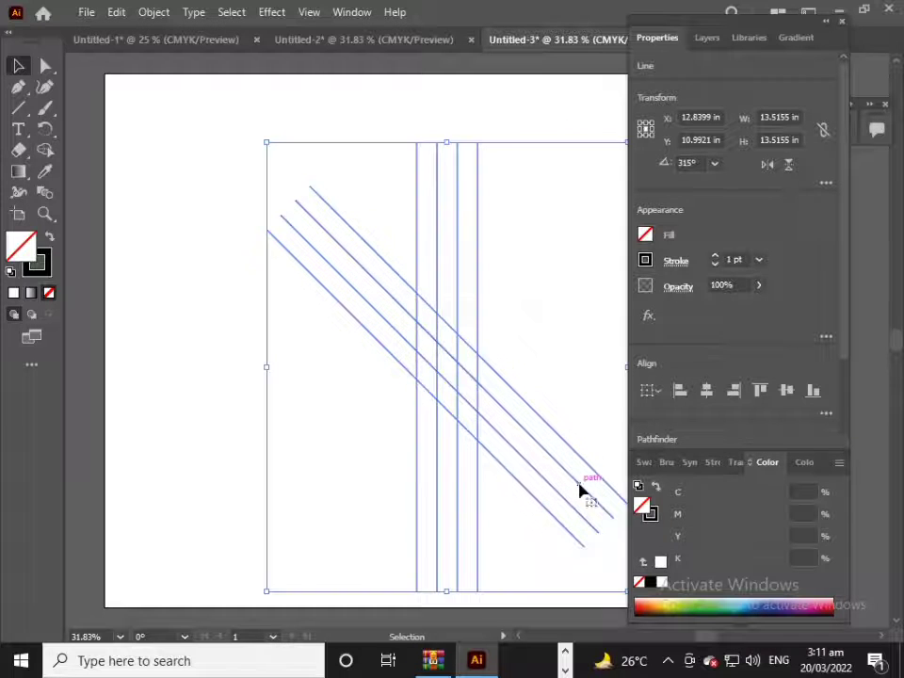
{"action": "left_click", "coordinate": [45, 153]}
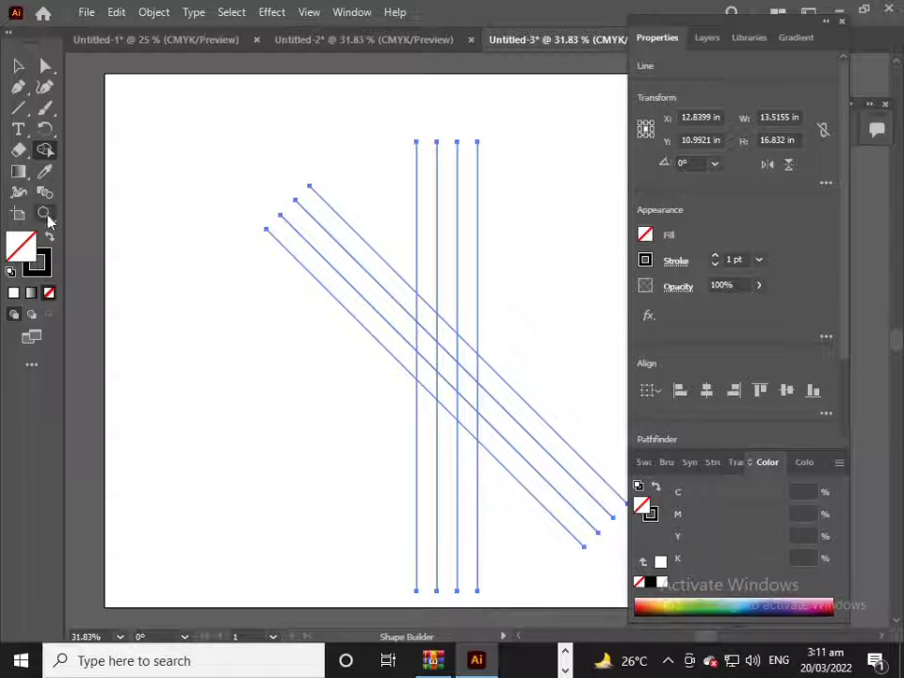
{"action": "left_click", "coordinate": [50, 239]}
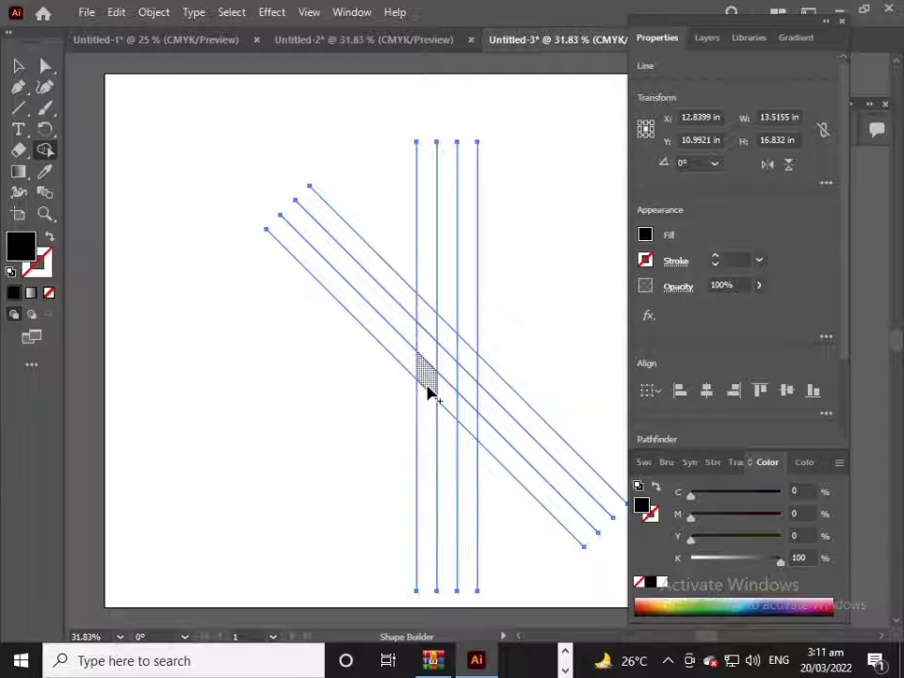
{"action": "mouse_move", "coordinate": [428, 380]}
{"action": "left_mouse_down"}
{"action": "mouse_move", "coordinate": [433, 344]}
{"action": "mouse_move", "coordinate": [448, 347]}
{"action": "left_mouse_up"}
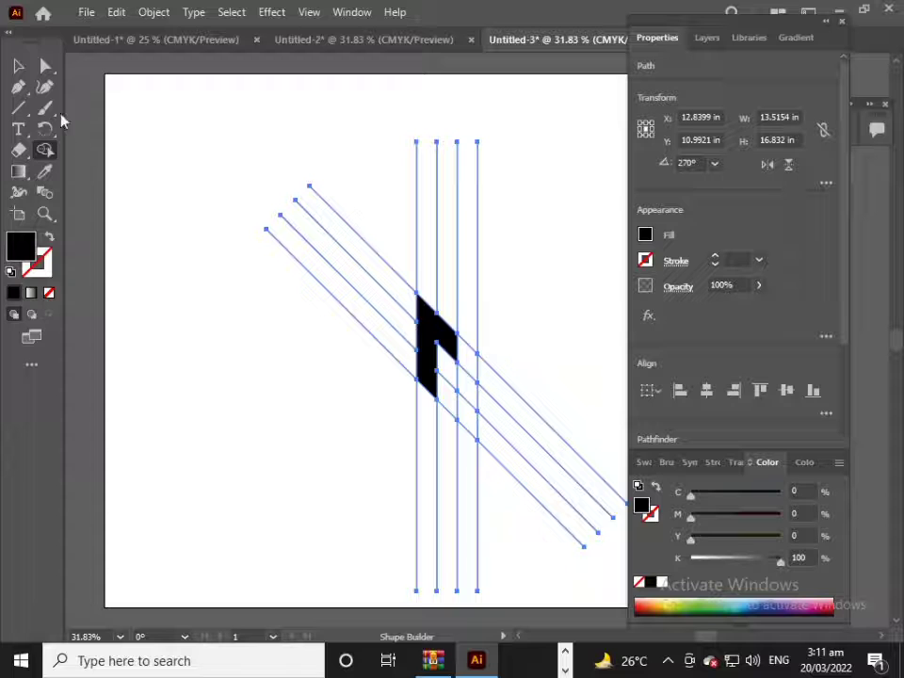
Cut the merged black shape out of the artwork and delete all the remaining lines.
{"action": "left_click", "coordinate": [18, 65]}
{"action": "double_click", "coordinate": [256, 222]}
{"action": "left_click", "coordinate": [436, 334]}
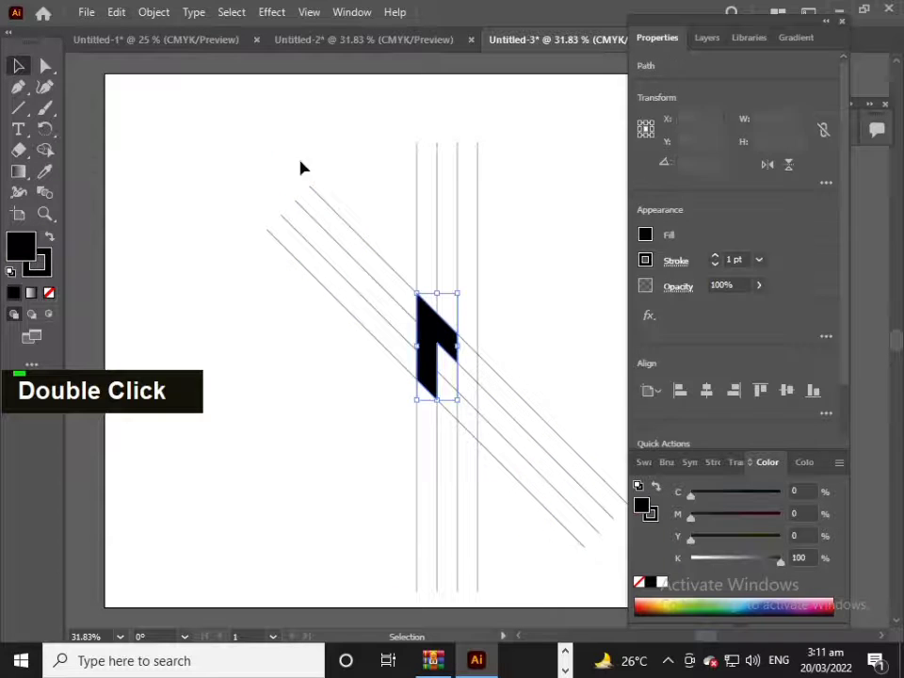
{"action": "left_click", "coordinate": [115, 13]}
{"action": "left_click", "coordinate": [142, 76]}
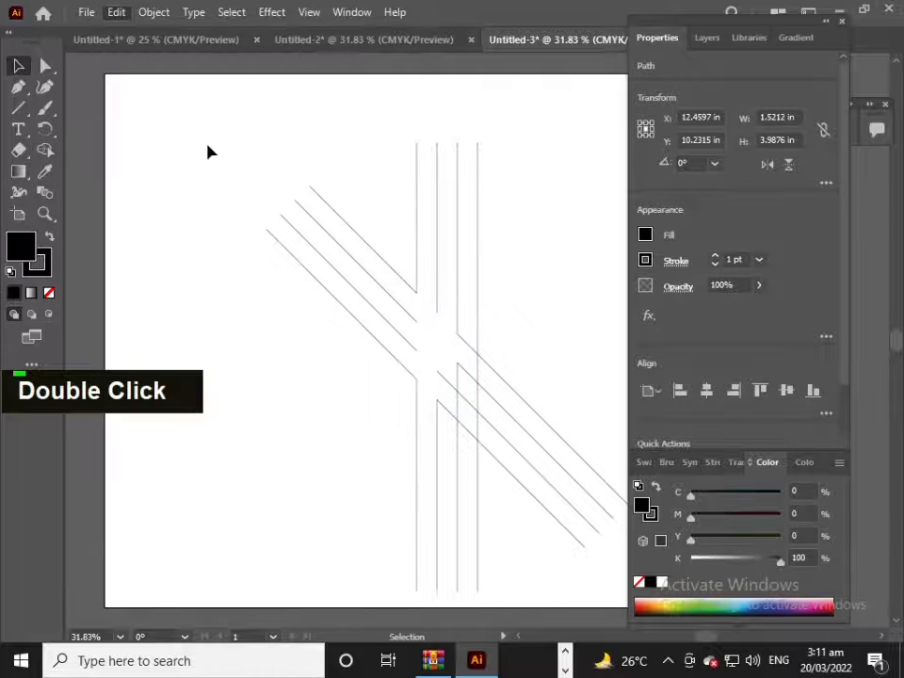
{"action": "double_click", "coordinate": [209, 151]}
{"action": "left_click_drag", "start_coordinate": [579, 519], "coordinate": [609, 570]}
{"action": "key", "text": "Delete"}
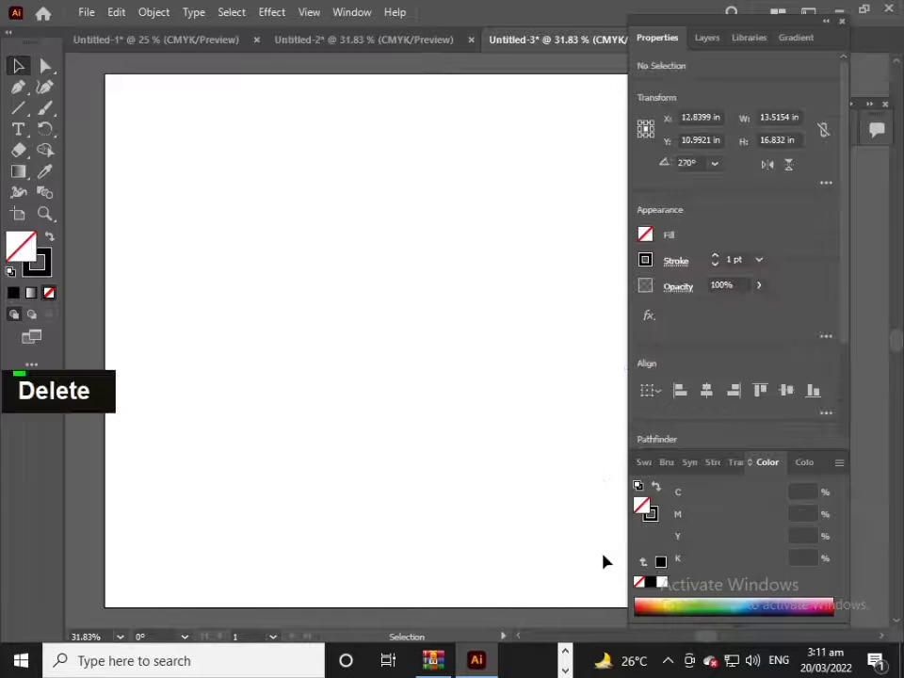
Undo the deletion of the lines and the cutting of the black shape.
{"action": "right_click", "coordinate": [304, 340]}
{"action": "left_click", "coordinate": [354, 371]}
{"action": "right_click", "coordinate": [354, 371]}
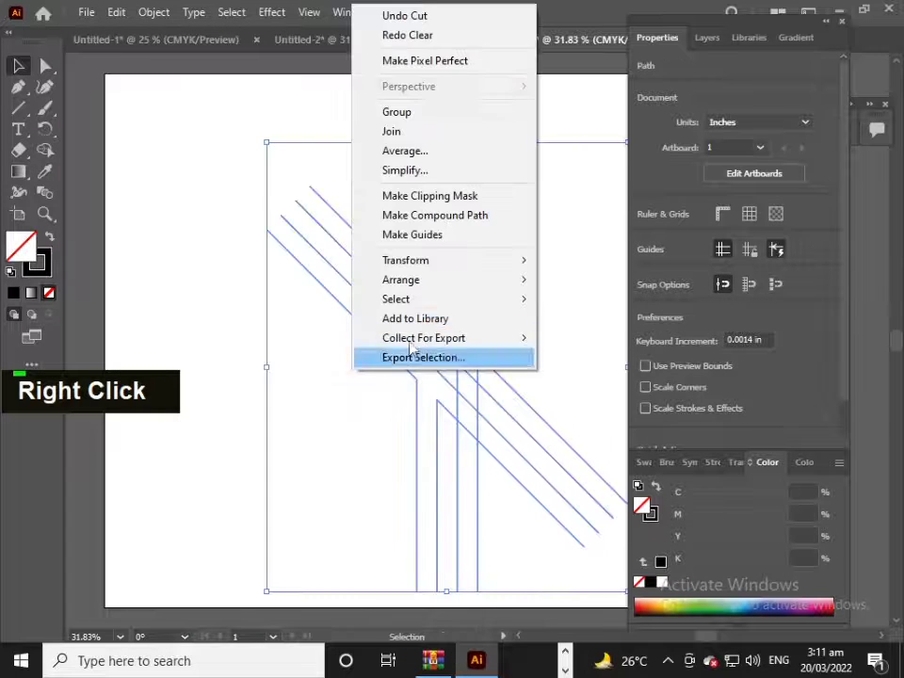
{"action": "left_click", "coordinate": [414, 15]}
{"action": "right_click", "coordinate": [399, 247]}
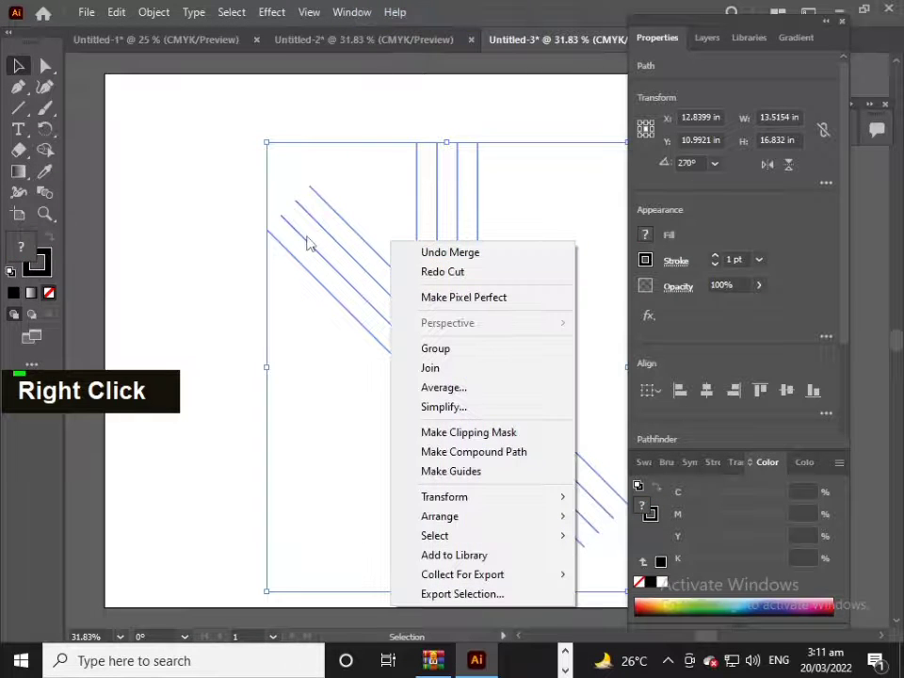
Select all artwork and use Shape Builder with a black fill to extend the shape across the top and down the right strip.
{"action": "left_click_drag", "start_coordinate": [234, 108], "coordinate": [548, 396]}
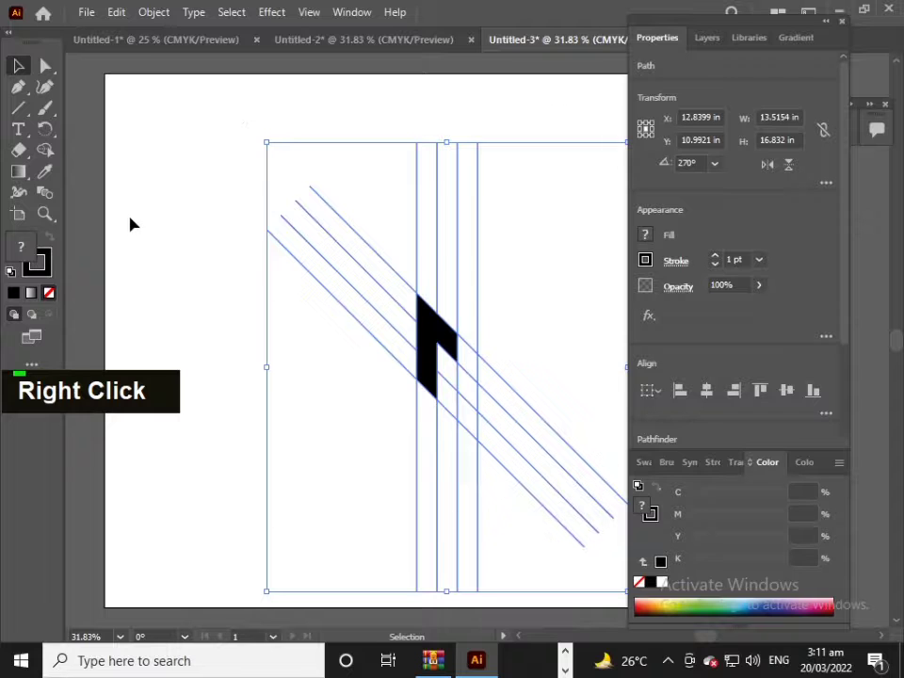
{"action": "left_click", "coordinate": [44, 150]}
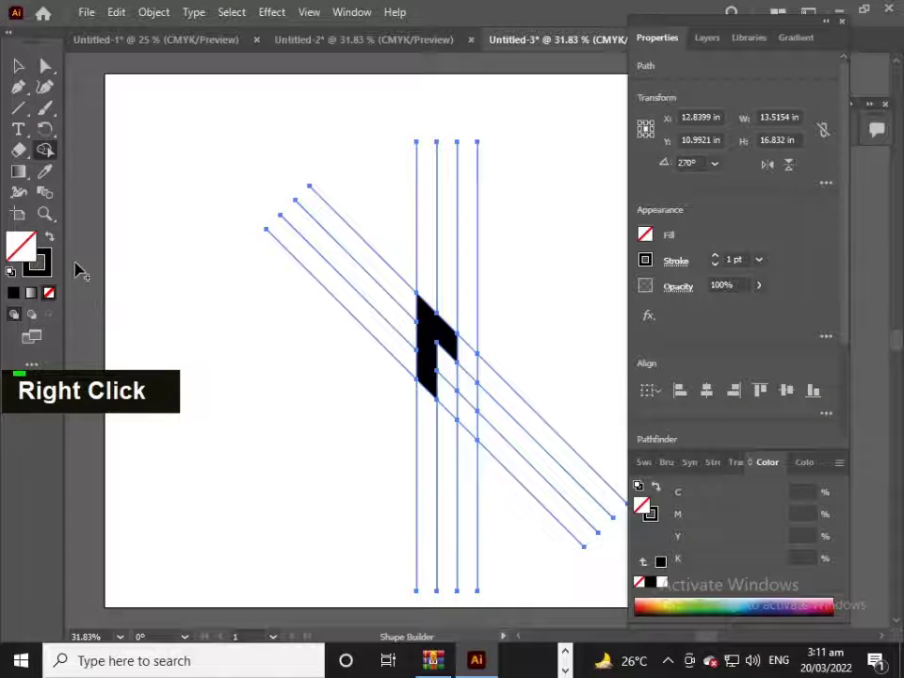
{"action": "key", "text": "shift+x"}
{"action": "left_click_drag", "start_coordinate": [456, 345], "coordinate": [470, 356]}
{"action": "left_click_drag", "start_coordinate": [469, 403], "coordinate": [468, 414]}
{"action": "right_click", "coordinate": [275, 276]}
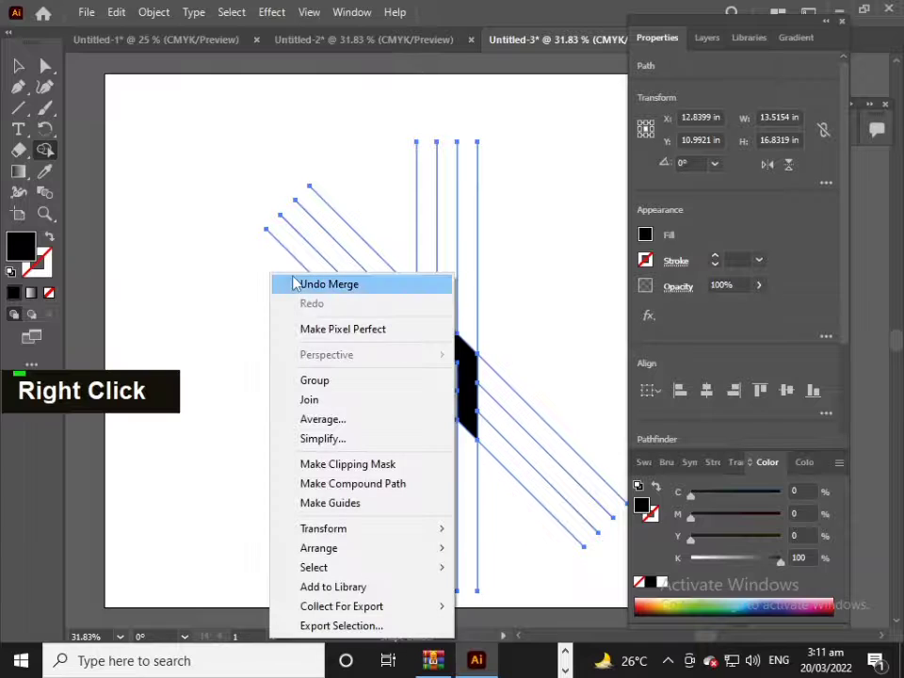
Cut the finished black shape to the clipboard and delete all the leftover construction lines.
{"action": "left_click", "coordinate": [15, 65]}
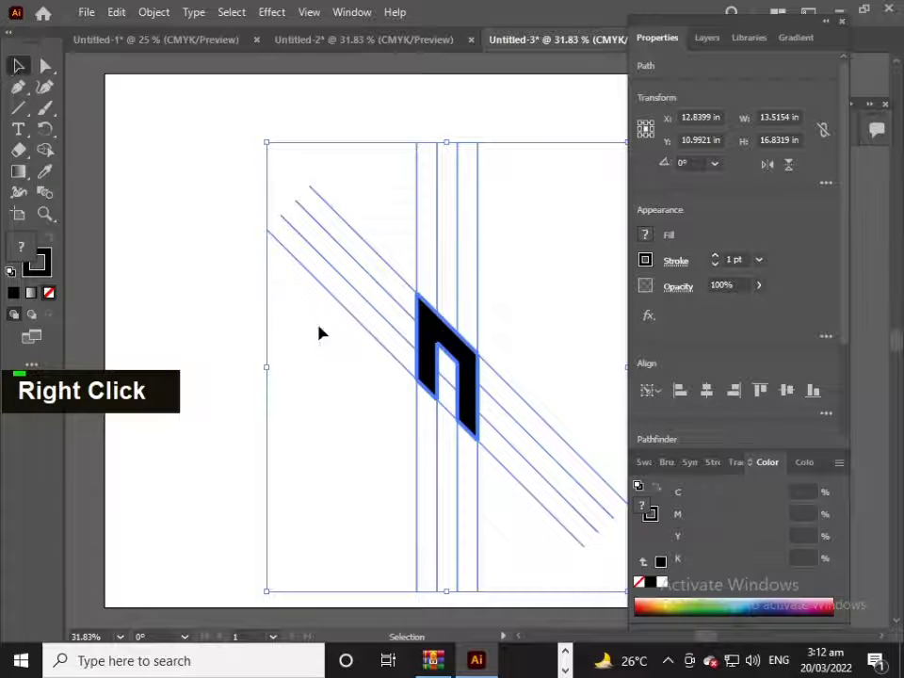
{"action": "left_click", "coordinate": [257, 328]}
{"action": "left_click", "coordinate": [429, 347]}
{"action": "left_click", "coordinate": [116, 11]}
{"action": "left_click", "coordinate": [146, 81]}
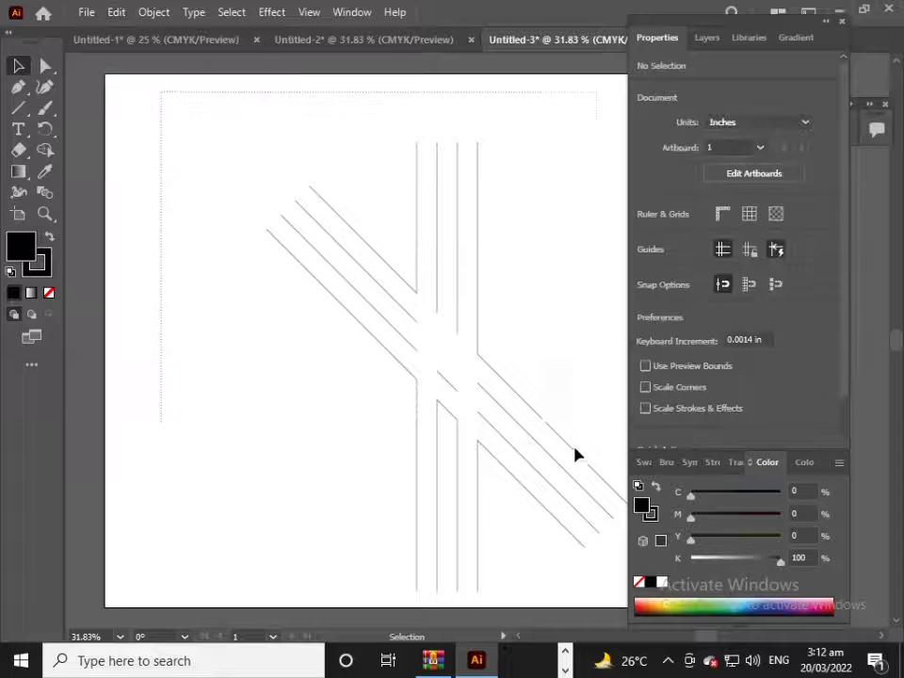
{"action": "key", "text": "ctrl+a"}
{"action": "key", "text": "Delete"}
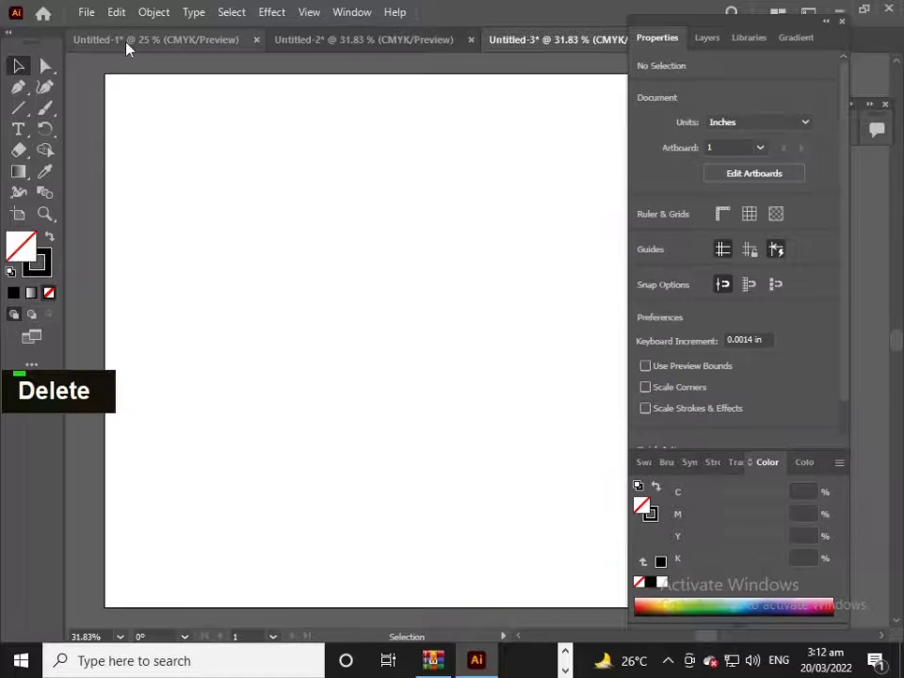
Paste the cut black shape and move it to about X 8.57 in, Y 8.45 in on the artboard.
{"action": "left_click", "coordinate": [116, 12]}
{"action": "left_click", "coordinate": [146, 117]}
{"action": "left_click_drag", "start_coordinate": [464, 311], "coordinate": [321, 270]}
Create a mirrored copy of the black shape with Reflect across the vertical axis.
{"action": "right_click", "coordinate": [321, 270]}
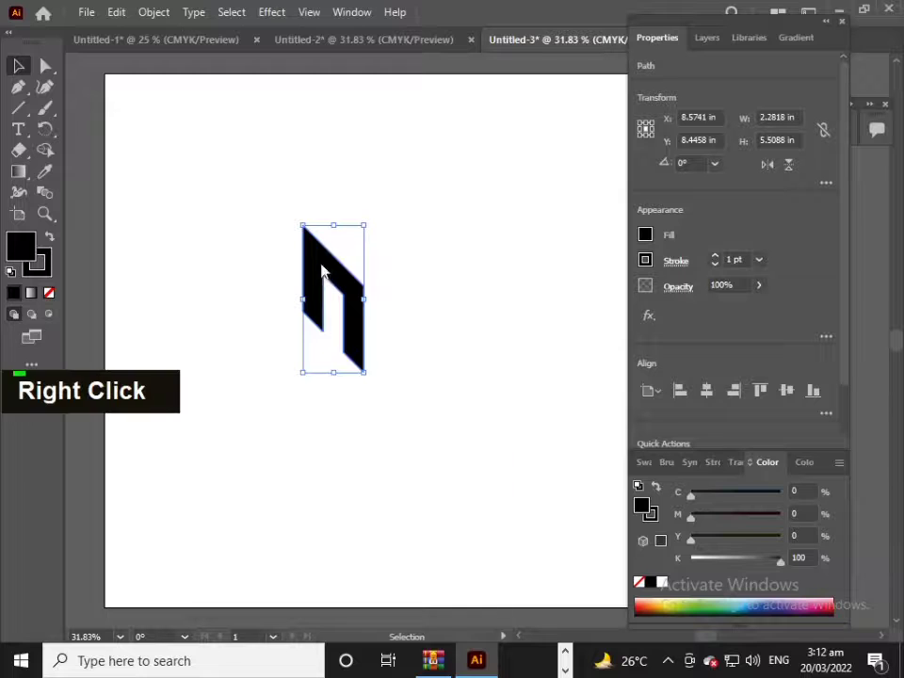
{"action": "mouse_move", "coordinate": [478, 535]}
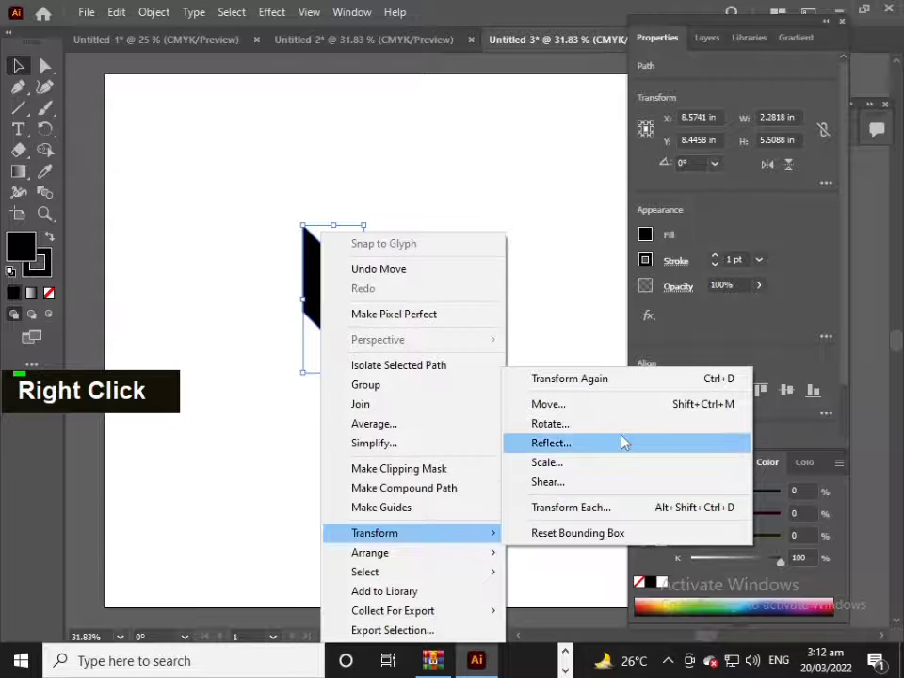
{"action": "left_click", "coordinate": [619, 442]}
{"action": "left_click", "coordinate": [571, 238]}
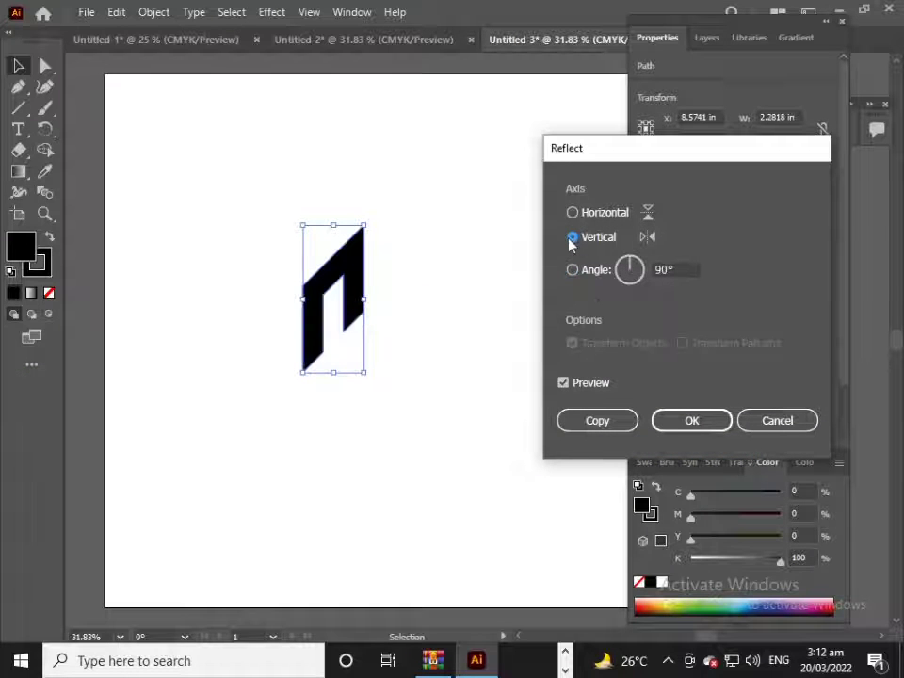
{"action": "left_click", "coordinate": [584, 420]}
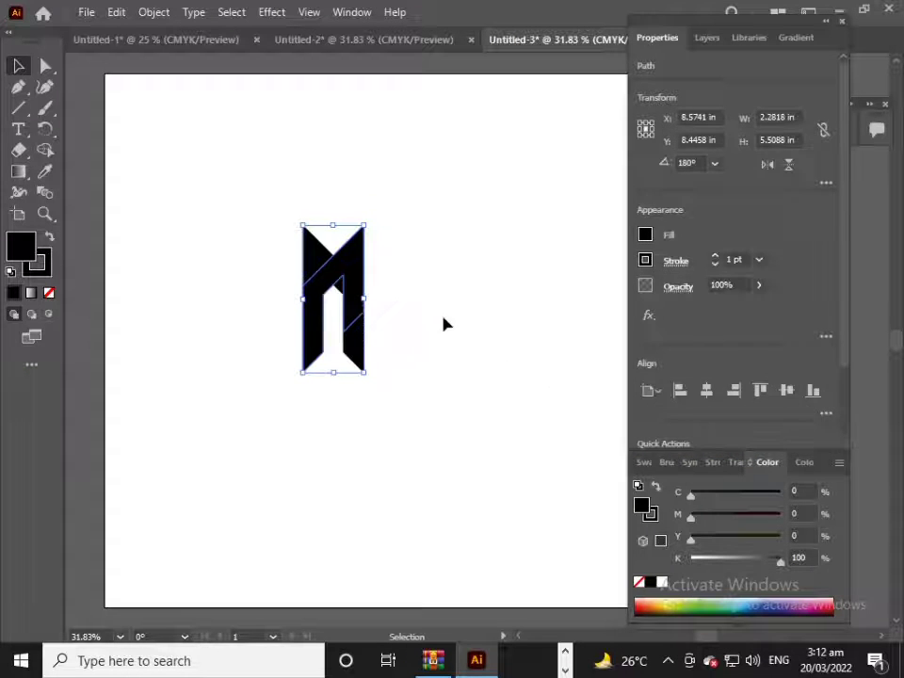
Move the mirrored copy horizontally to the right of the original, leaving a narrow gap between the two halves.
{"action": "left_click_drag", "start_coordinate": [350, 274], "coordinate": [422, 280]}
{"action": "right_click", "coordinate": [391, 282]}
{"action": "left_click", "coordinate": [432, 270]}
{"action": "left_click", "coordinate": [479, 310]}
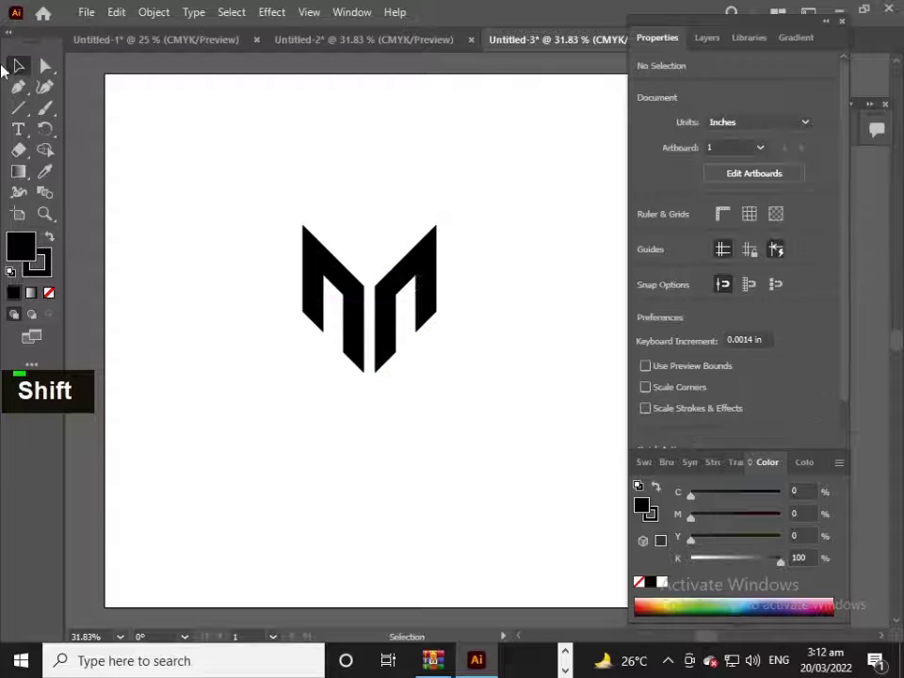
Draw a closed triangle with the Pen tool between the two outer top corners and the center of the notch.
{"action": "left_click", "coordinate": [17, 87]}
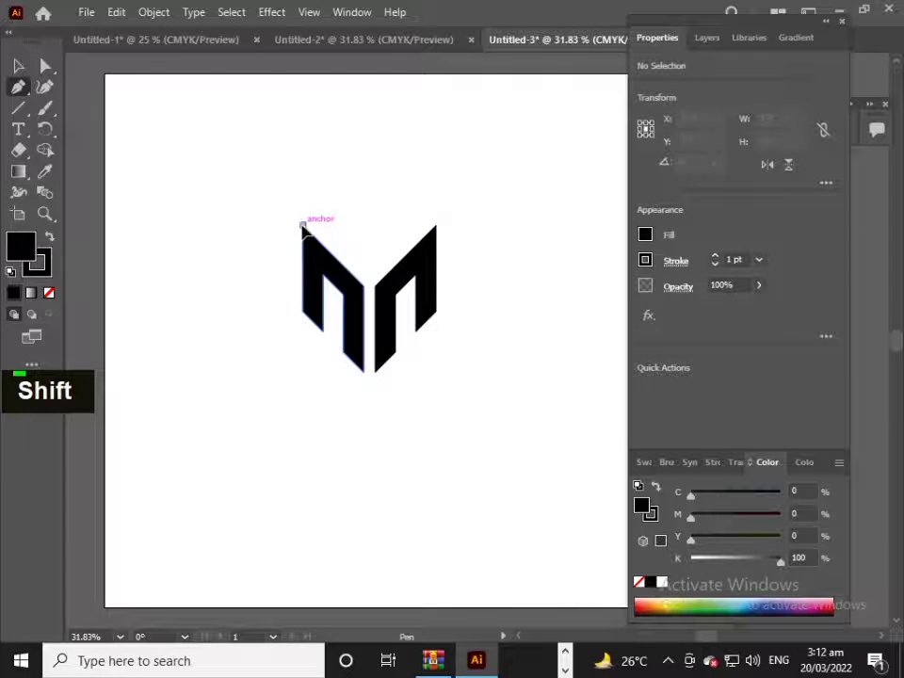
{"action": "left_click", "coordinate": [302, 226]}
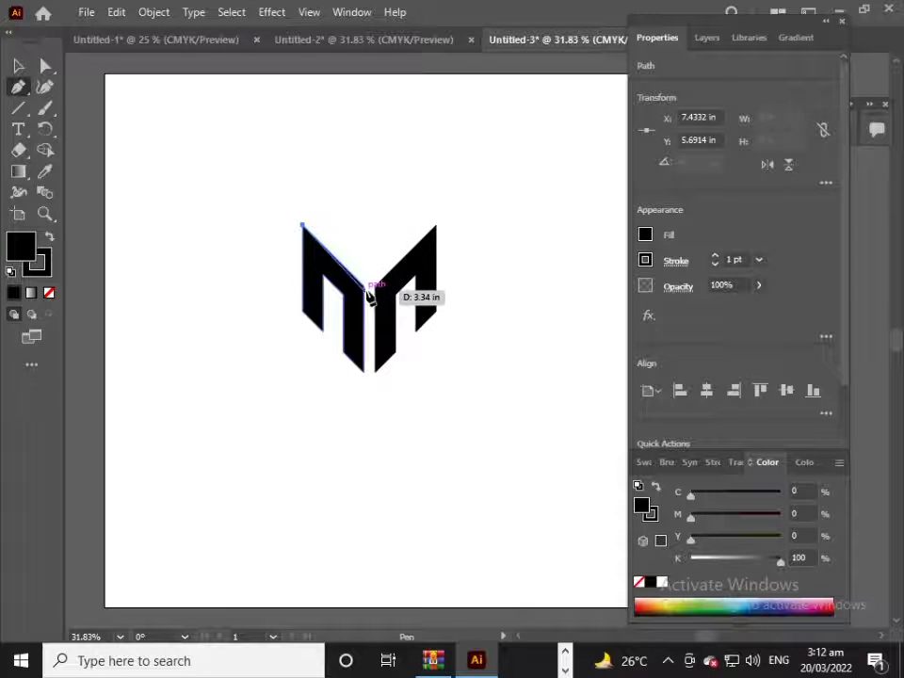
{"action": "scroll", "coordinate": [373, 295], "scroll_direction": "up", "scroll_amount": 1, "text": "alt"}
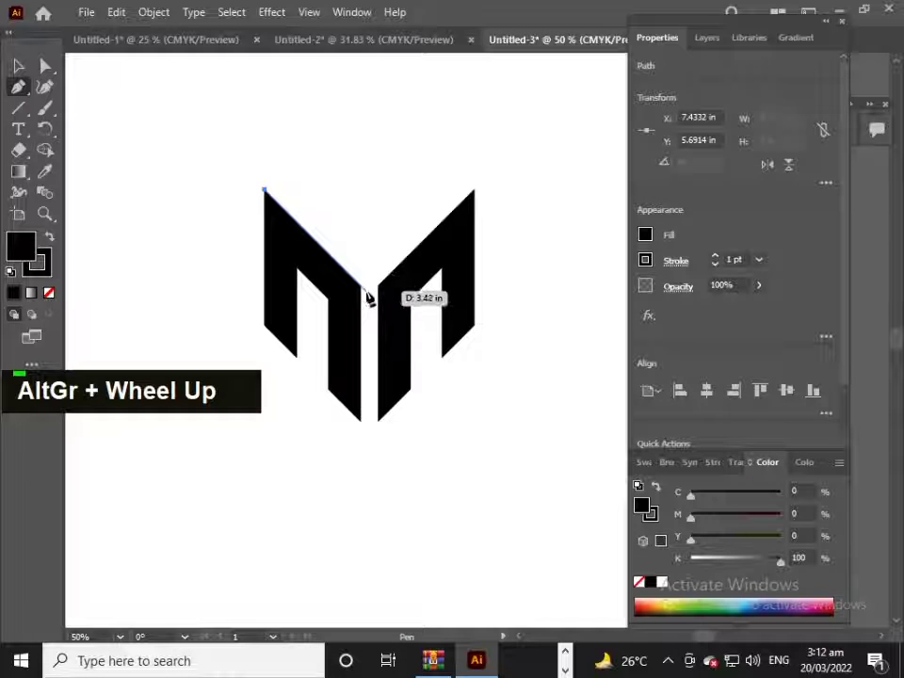
{"action": "left_click", "coordinate": [365, 289]}
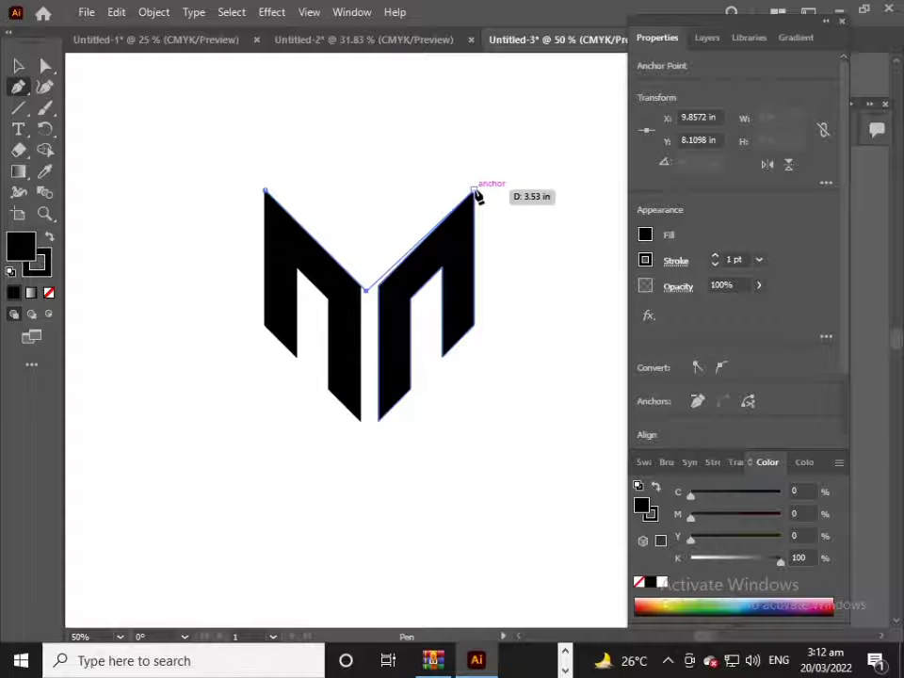
{"action": "left_click", "coordinate": [475, 192]}
{"action": "left_click", "coordinate": [265, 190]}
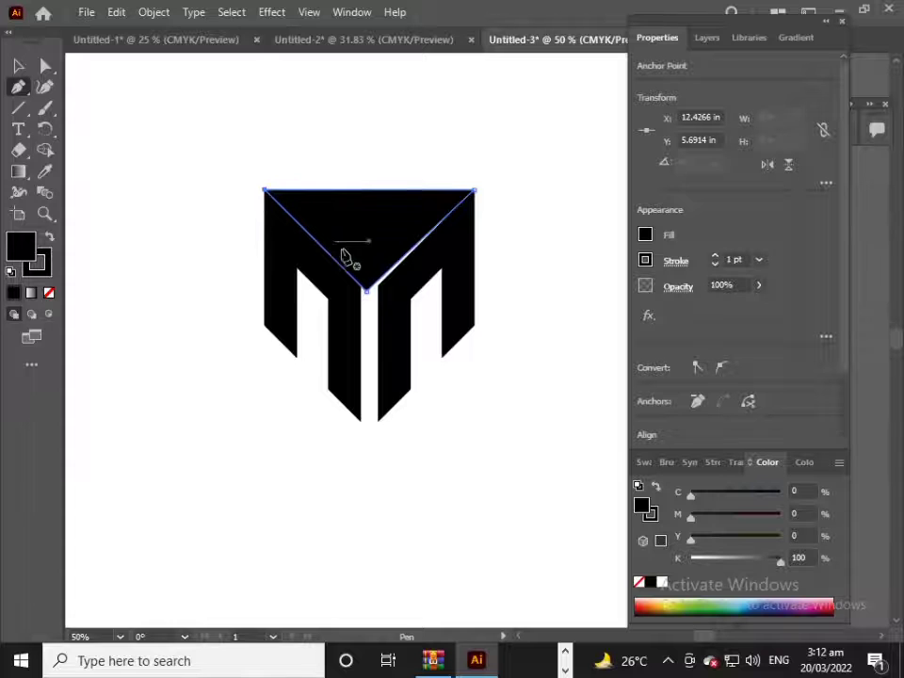
Undo the Pen triangle between the two black halves, back to its first anchor point and including that point.
{"action": "left_click", "coordinate": [366, 290]}
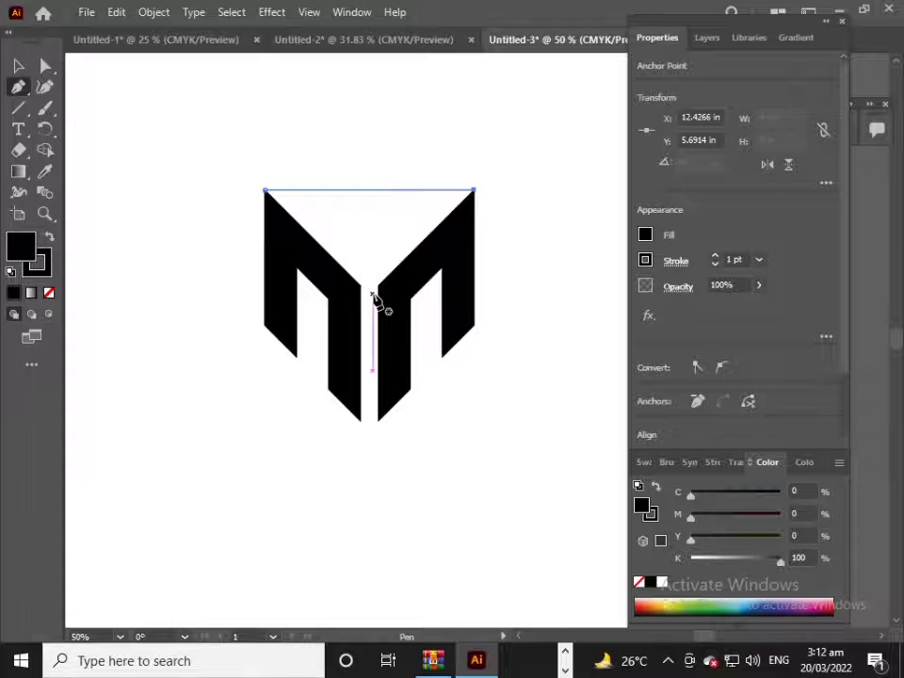
{"action": "right_click", "coordinate": [374, 299]}
{"action": "left_click", "coordinate": [398, 269]}
{"action": "right_click", "coordinate": [396, 274]}
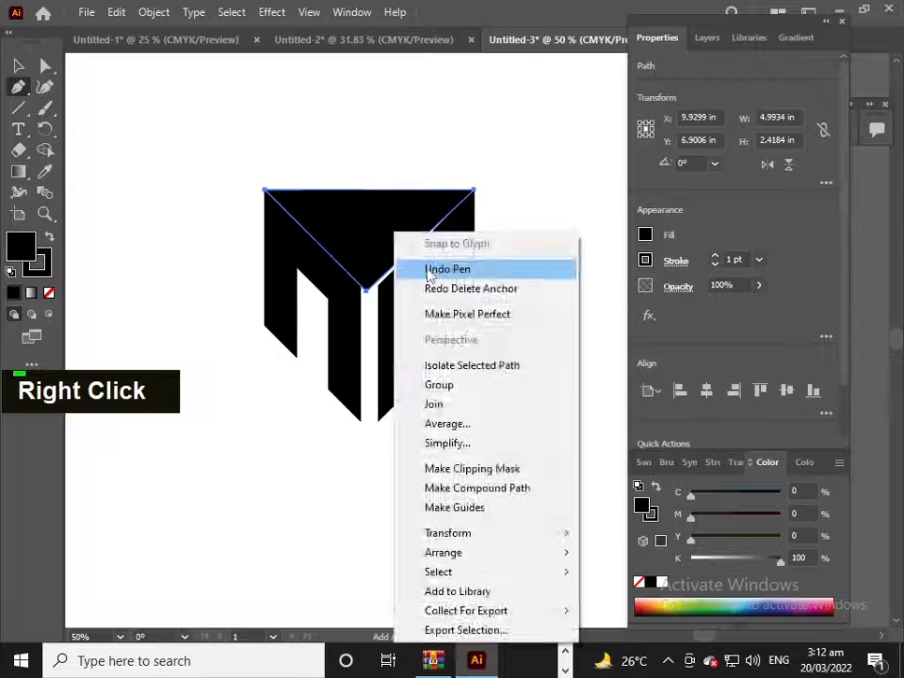
{"action": "left_click", "coordinate": [428, 269]}
{"action": "right_click", "coordinate": [430, 273]}
{"action": "left_click", "coordinate": [447, 270]}
{"action": "right_click", "coordinate": [370, 295]}
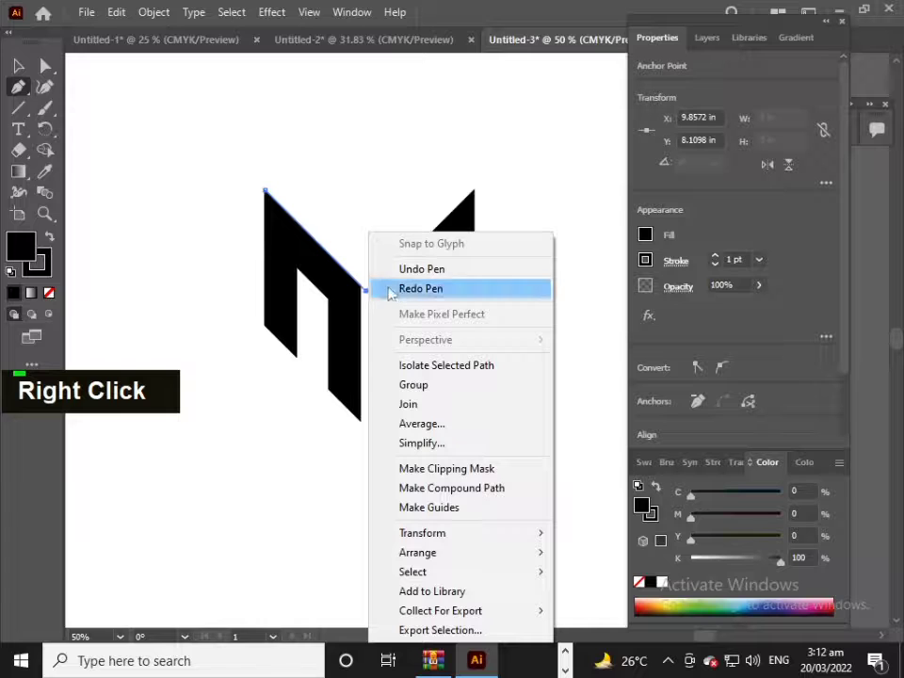
{"action": "left_click", "coordinate": [422, 269]}
{"action": "scroll", "coordinate": [376, 298], "scroll_direction": "up", "scroll_amount": 3}
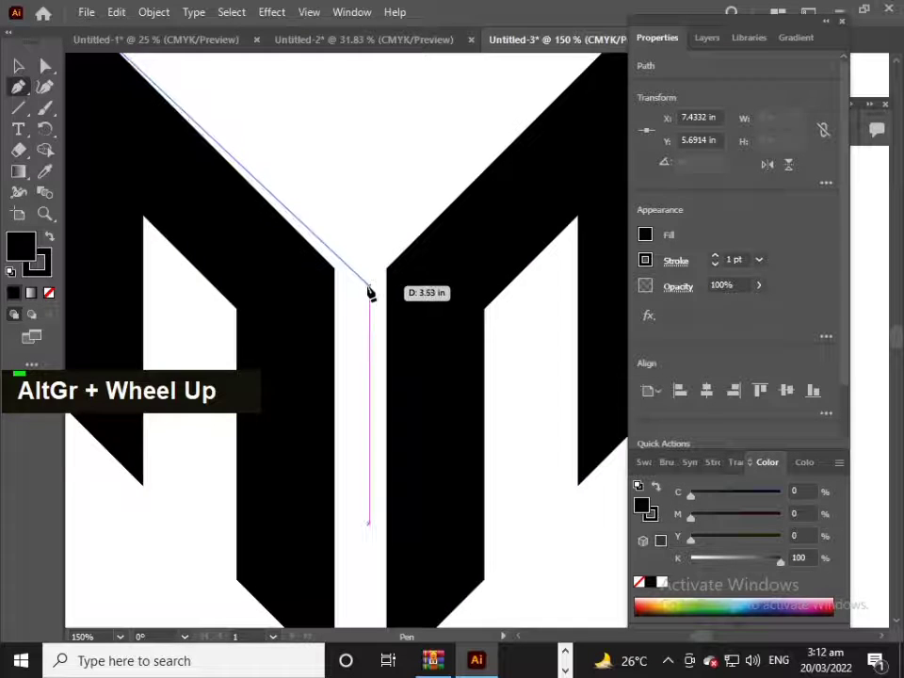
{"action": "scroll", "coordinate": [367, 296], "scroll_direction": "down", "scroll_amount": 1}
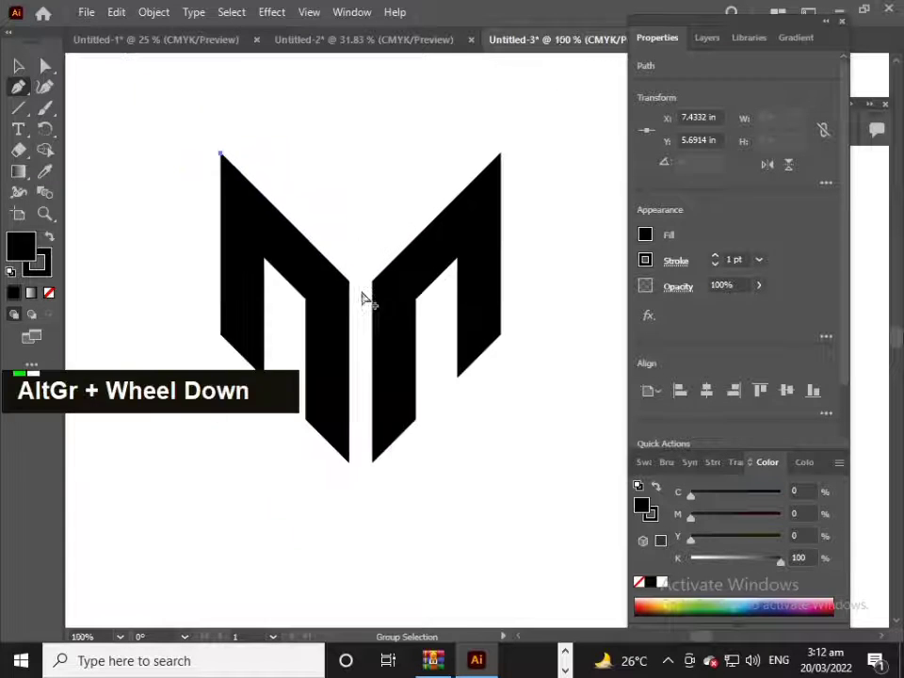
{"action": "right_click", "coordinate": [252, 233]}
{"action": "left_click", "coordinate": [274, 266]}
Try to align the two black halves with each other by their horizontal centers.
{"action": "left_click", "coordinate": [19, 66]}
{"action": "left_click_drag", "start_coordinate": [226, 130], "coordinate": [576, 404]}
{"action": "left_click", "coordinate": [707, 392]}
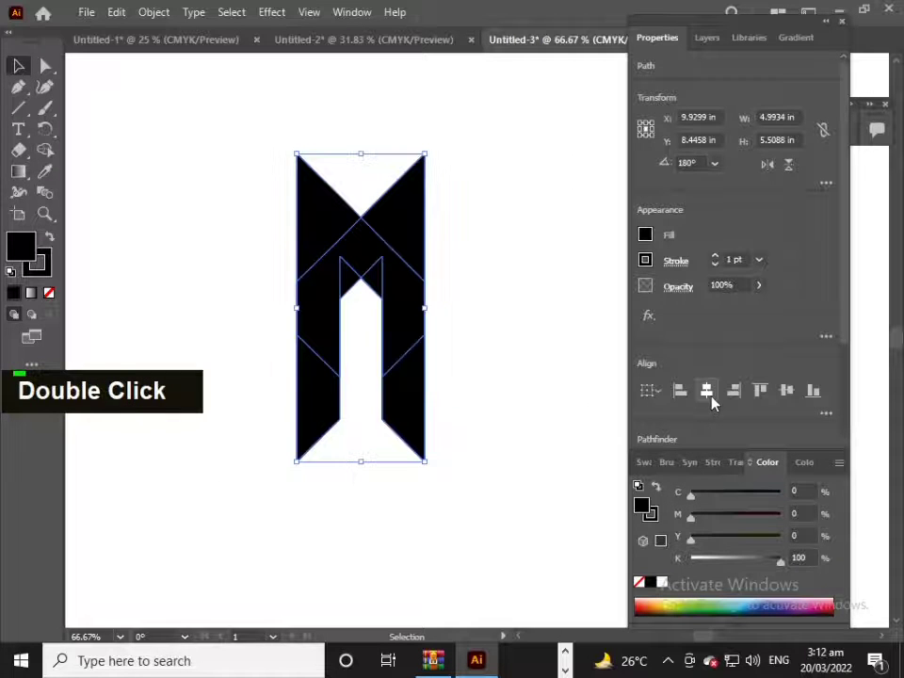
{"action": "right_click", "coordinate": [448, 316]}
{"action": "left_click", "coordinate": [460, 288]}
Group the two black halves and center the group horizontally and vertically on the artboard, at X 10 in, Y 10 in.
{"action": "right_click", "coordinate": [391, 317]}
{"action": "left_click", "coordinate": [465, 387]}
{"action": "left_click", "coordinate": [707, 390]}
{"action": "left_click", "coordinate": [781, 393]}
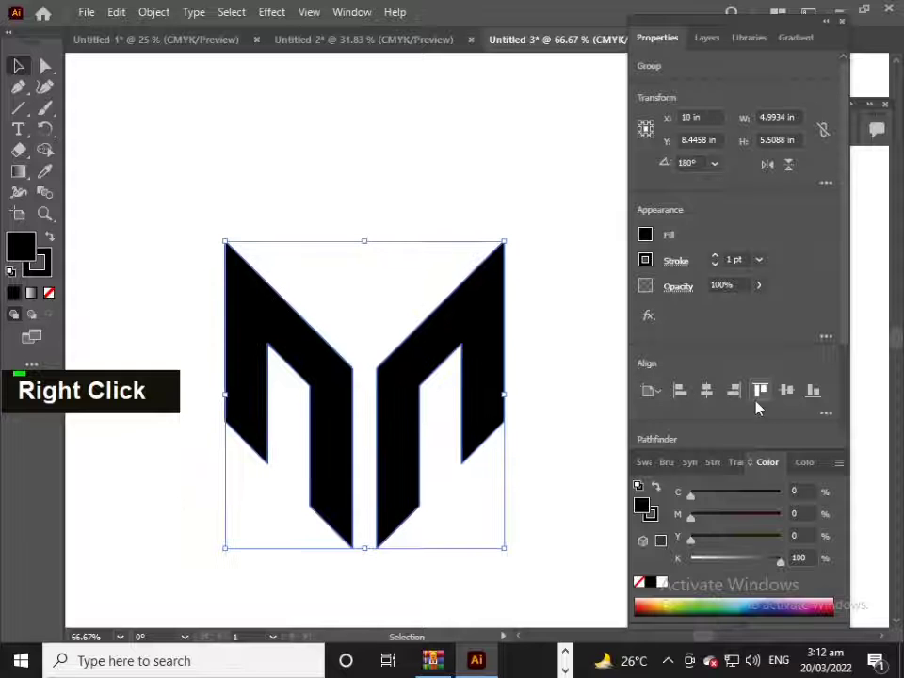
{"action": "left_click", "coordinate": [549, 417]}
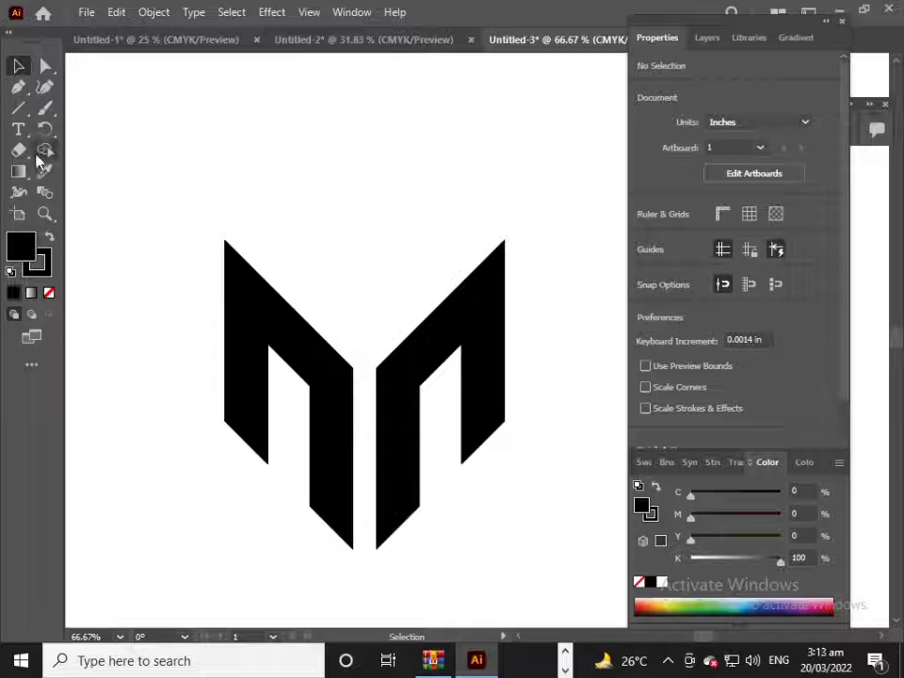
Draw a closed triangle with the Pen tool from the upper-left outer corner through the notch center to the upper-right outer corner.
{"action": "left_click", "coordinate": [18, 86]}
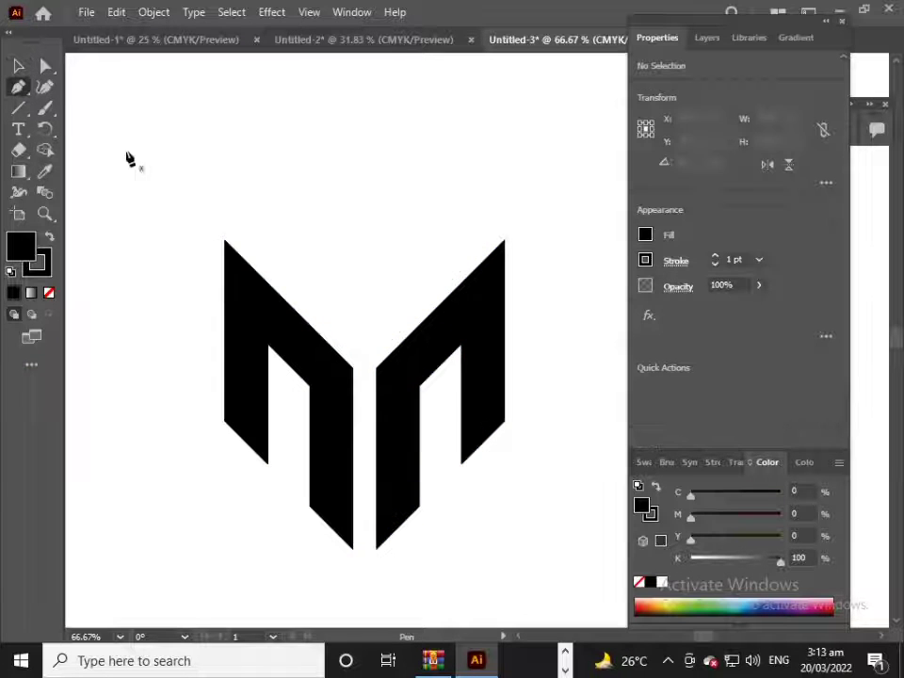
{"action": "left_click", "coordinate": [225, 242]}
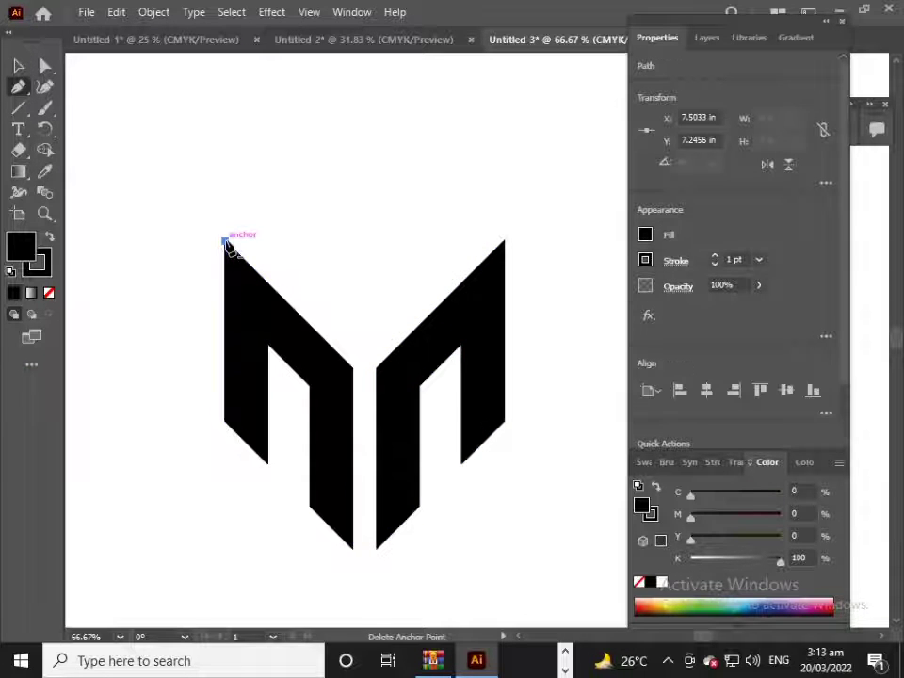
{"action": "left_click", "coordinate": [363, 377]}
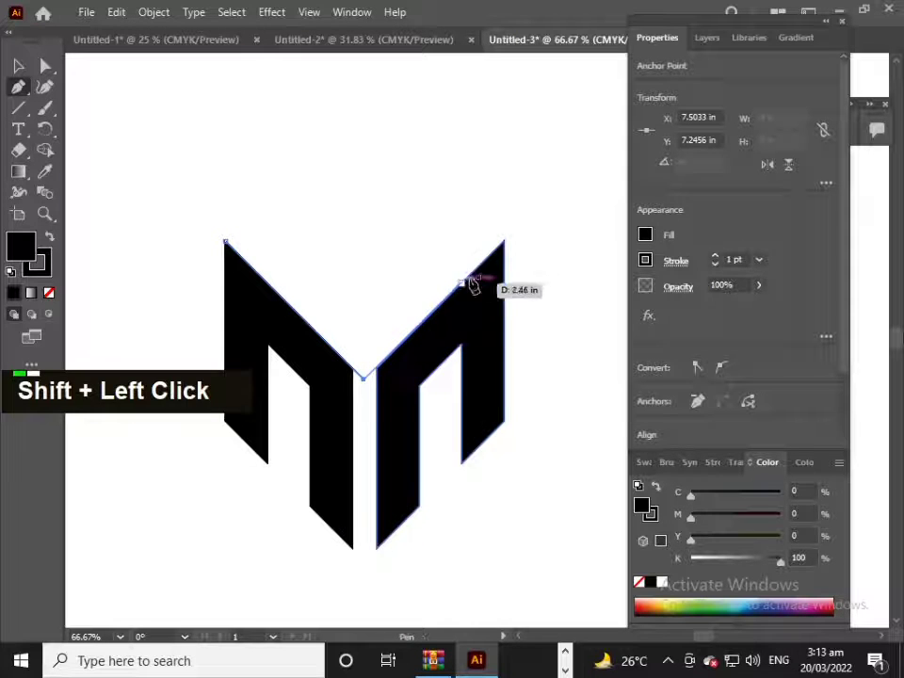
{"action": "left_click", "coordinate": [504, 242], "text": "shift"}
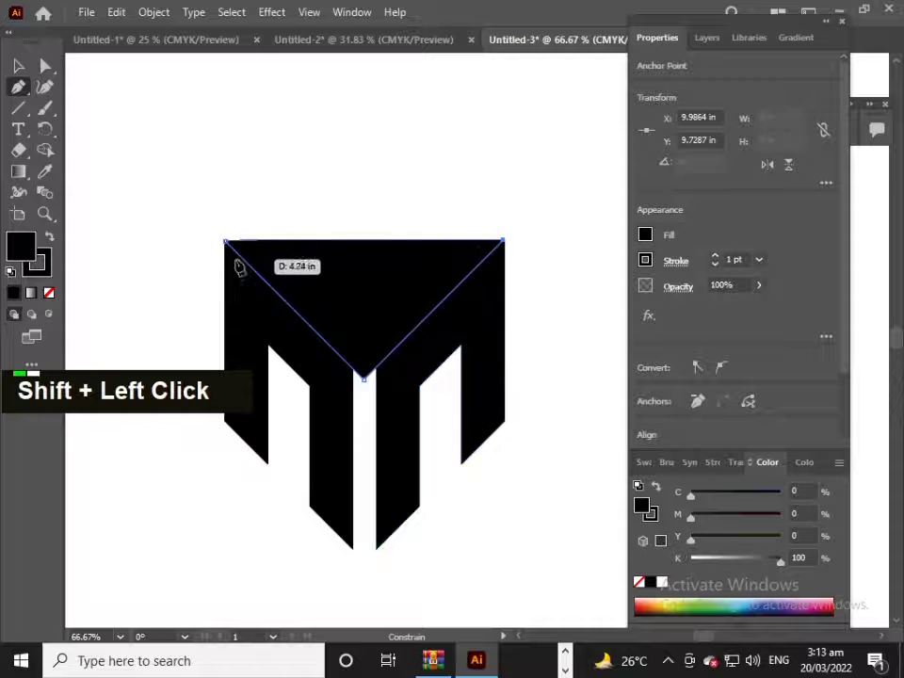
{"action": "left_click", "coordinate": [225, 242], "text": "shift"}
{"action": "left_click", "coordinate": [19, 66]}
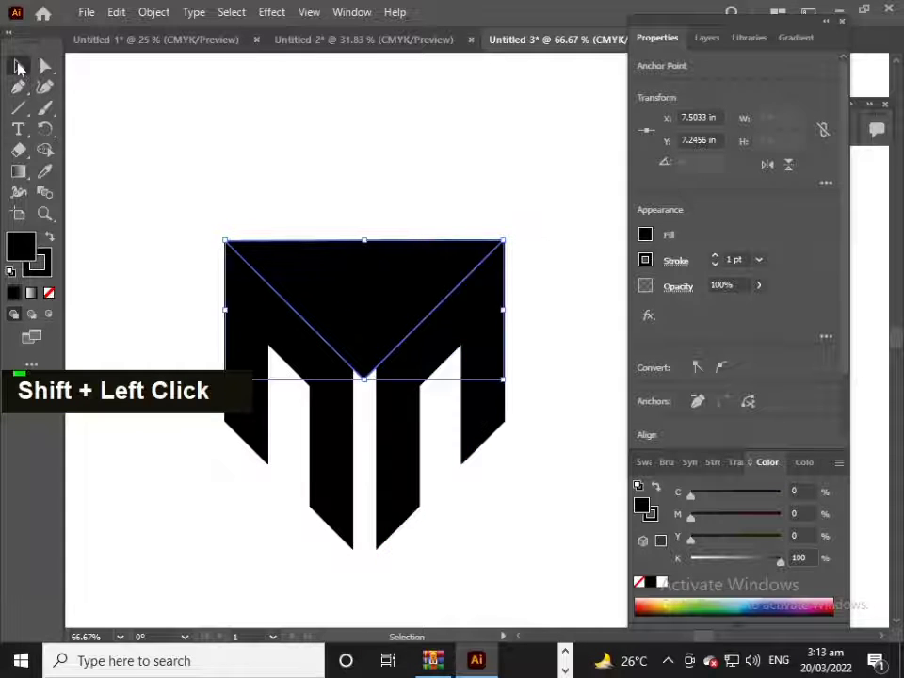
Try to nudge the triangle upward in small increments, away from the two halves.
{"action": "key", "text": "Up"}
{"action": "key", "text": "Up"}
{"action": "key", "text": "Up"}
{"action": "key", "text": "Up"}
{"action": "key", "text": "Up"}
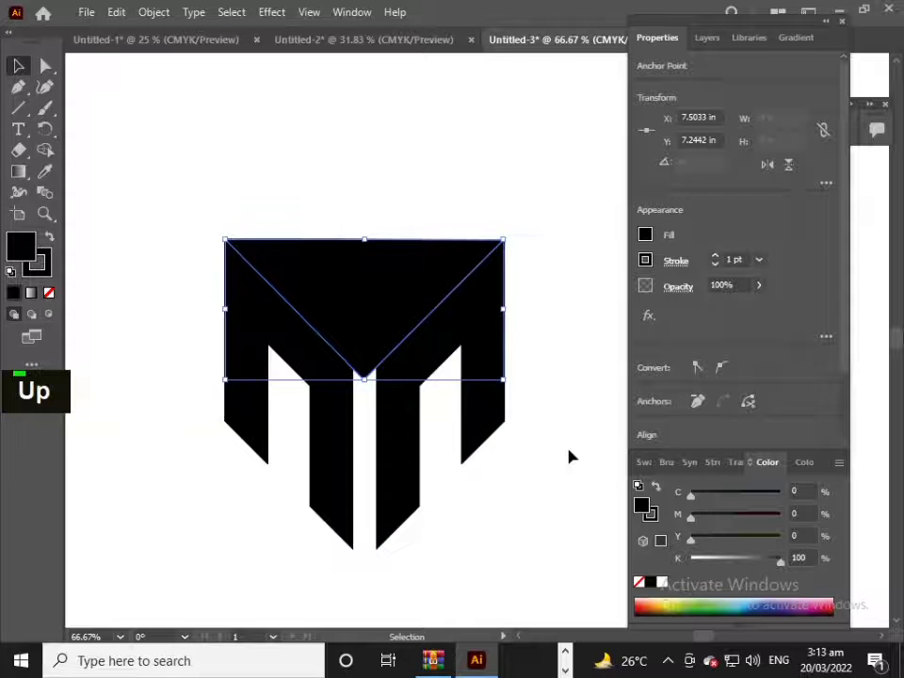
{"action": "key", "text": "Up"}
{"action": "key", "text": "Up"}
{"action": "key", "text": "Up"}
{"action": "key", "text": "Up"}
{"action": "key", "text": "Up"}
{"action": "key", "text": "Up"}
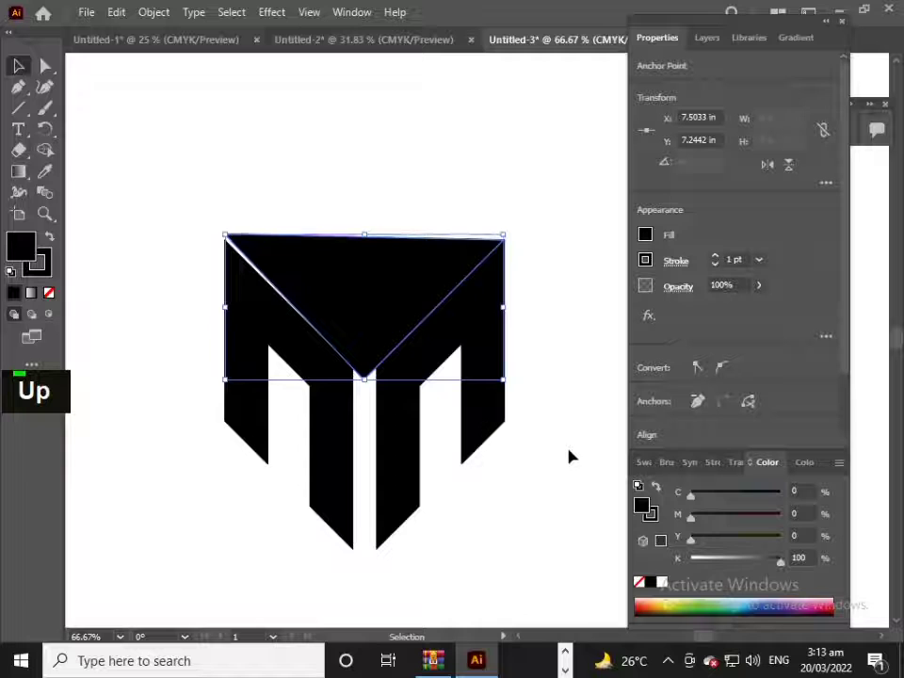
{"action": "key", "text": "Up"}
{"action": "key", "text": "Up"}
{"action": "key", "text": "Up"}
{"action": "key", "text": "Up"}
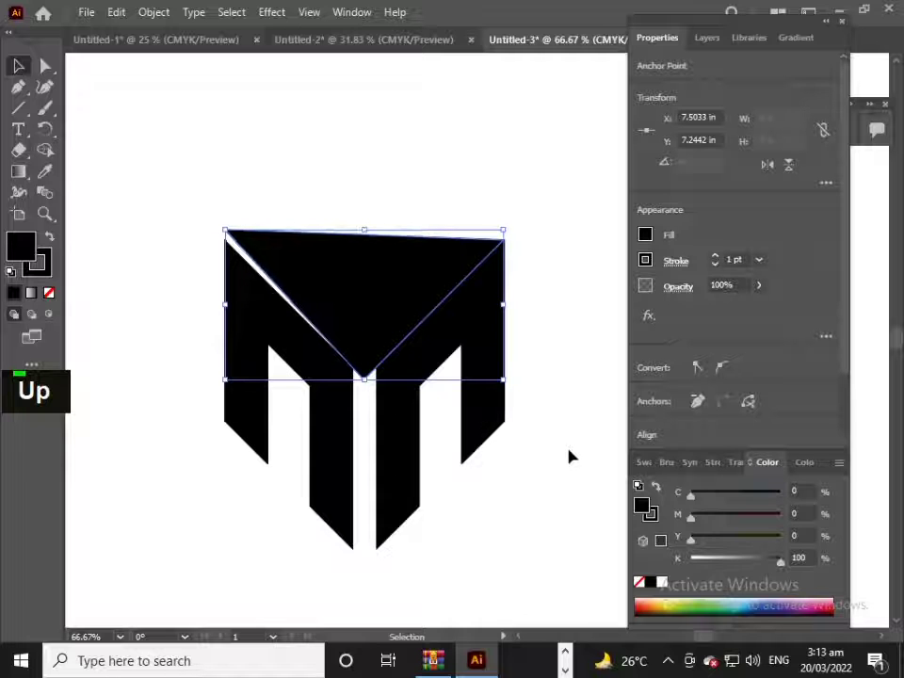
{"action": "key", "text": "Up"}
{"action": "key", "text": "Up"}
{"action": "key", "text": "Up"}
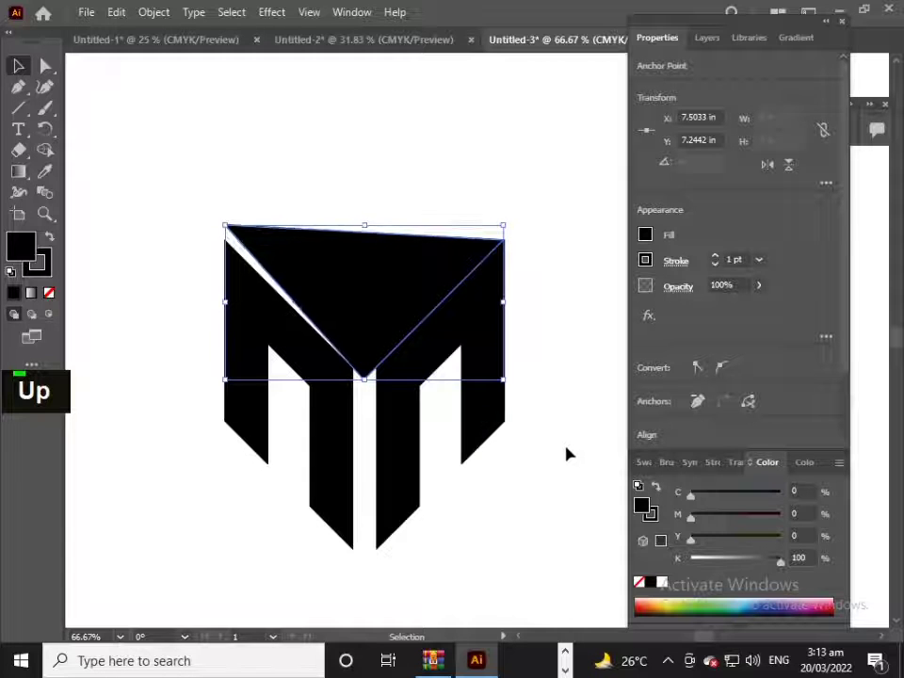
Select the distorted triangle above the two halves and delete it.
{"action": "left_click", "coordinate": [551, 436]}
{"action": "left_click", "coordinate": [386, 310]}
{"action": "key", "text": "Up"}
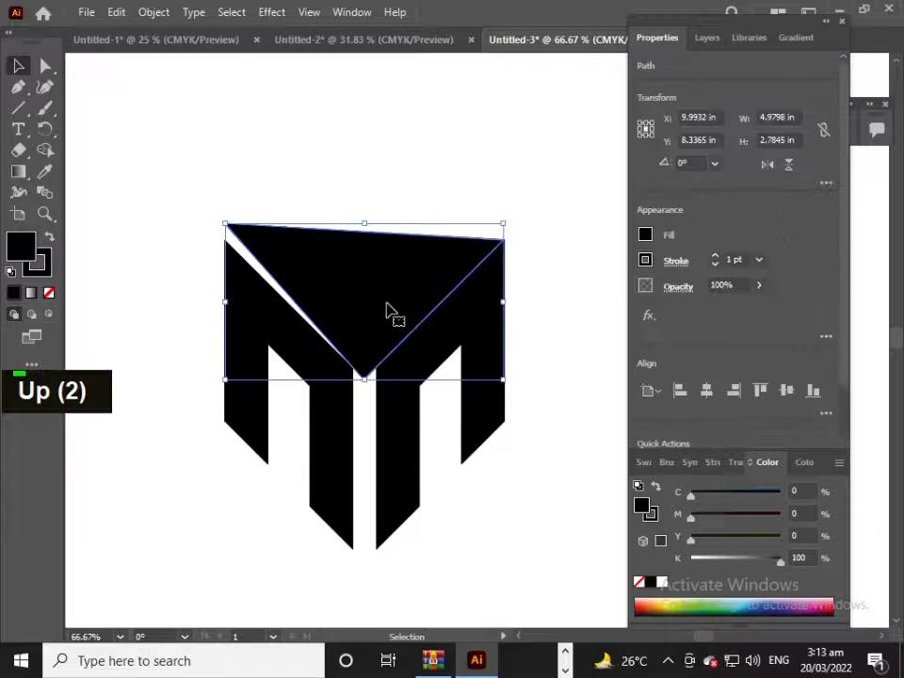
{"action": "key", "text": "Delete"}
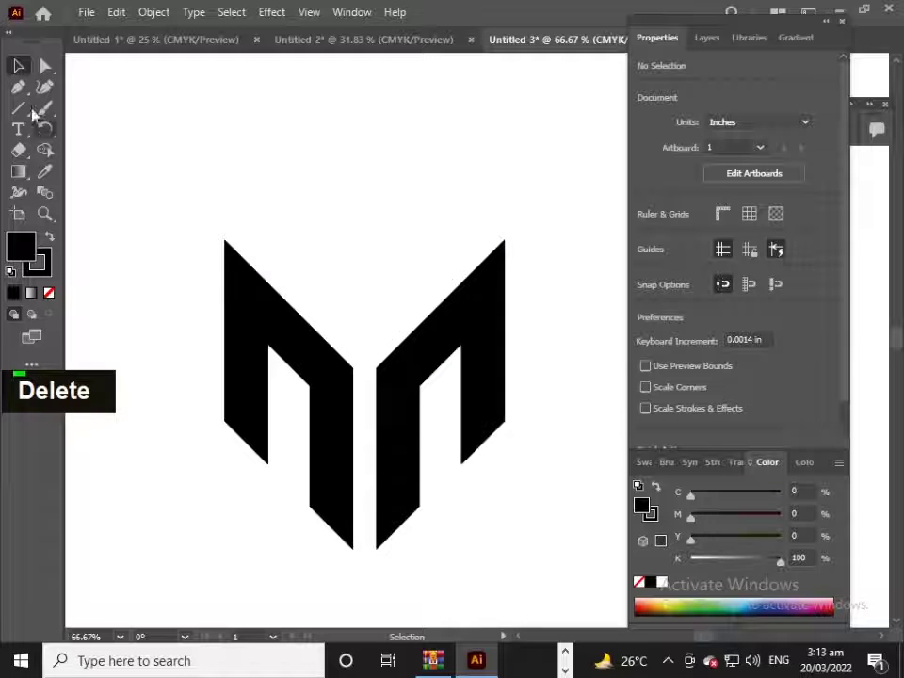
Draw a closed Pen triangle with a level top edge between the outer corners and 45° sides meeting at the notch center.
{"action": "left_click", "coordinate": [19, 87]}
{"action": "left_click", "coordinate": [225, 242]}
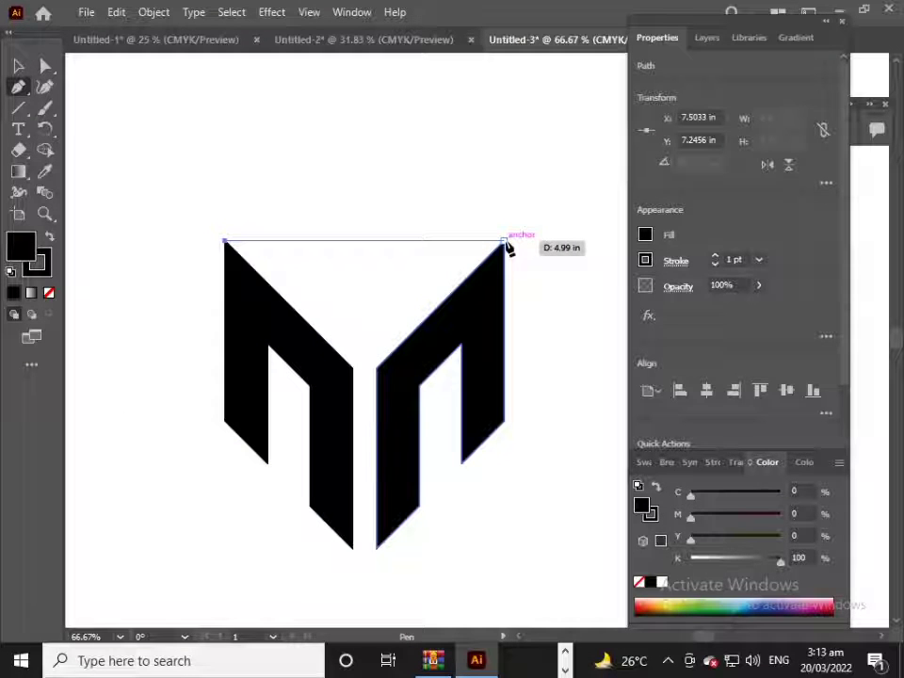
{"action": "left_click", "coordinate": [505, 243], "text": "shift"}
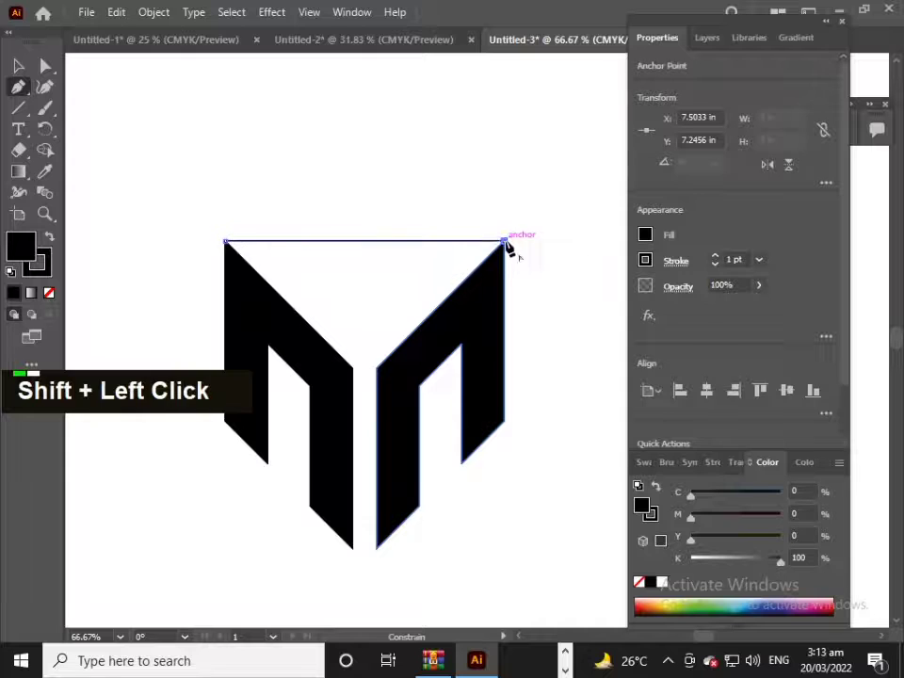
{"action": "left_click", "coordinate": [367, 376], "text": "shift"}
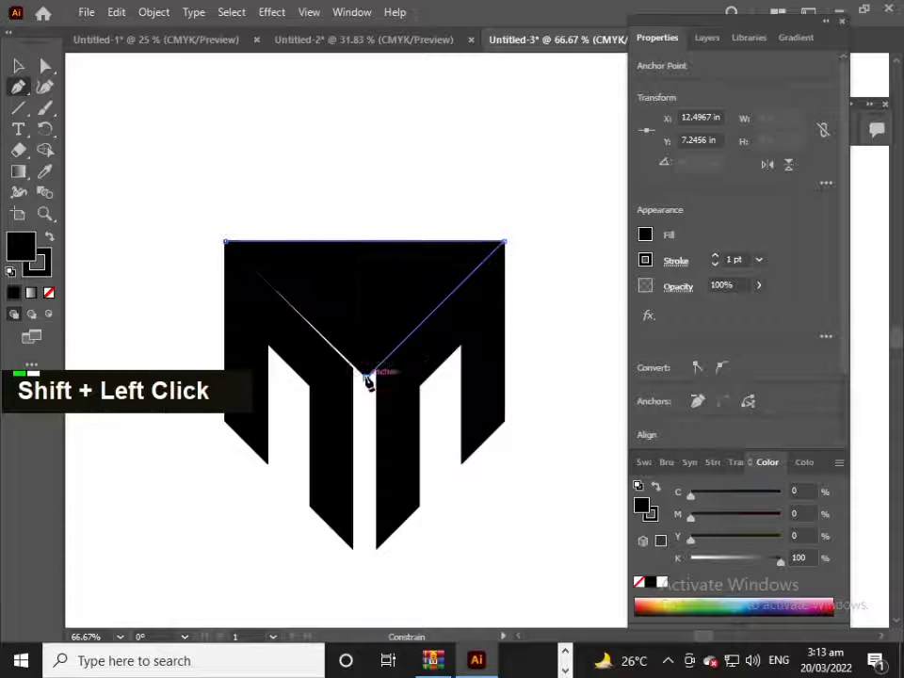
{"action": "right_click", "coordinate": [326, 339]}
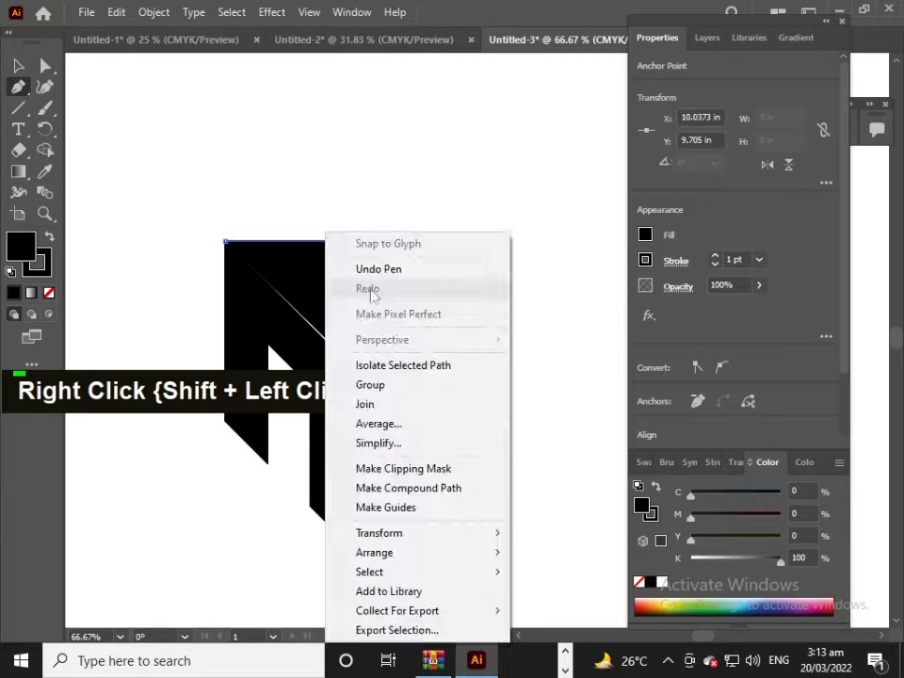
{"action": "left_click", "coordinate": [373, 270]}
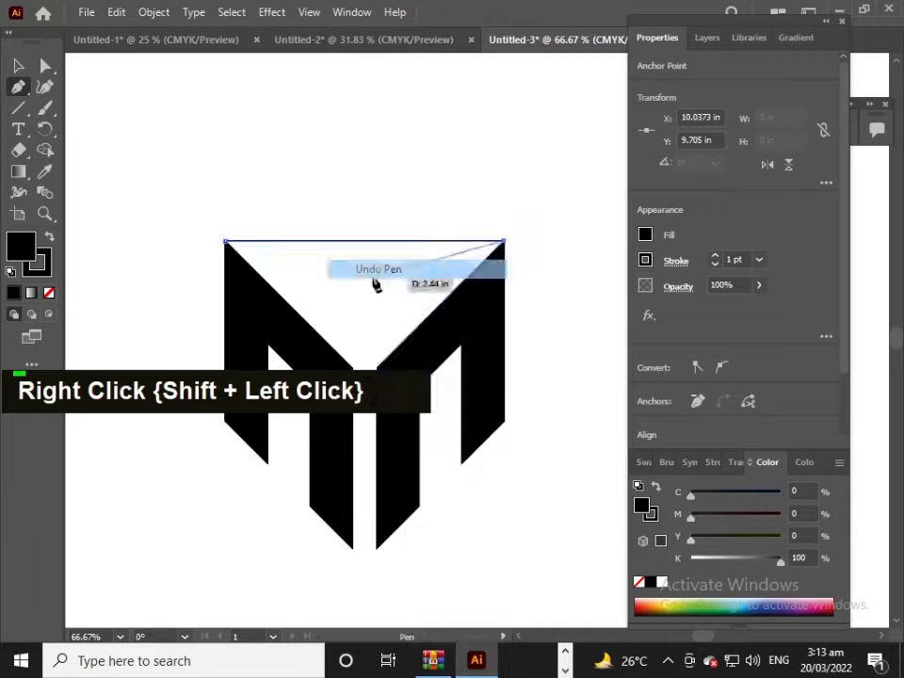
{"action": "left_click", "coordinate": [365, 378], "text": "shift"}
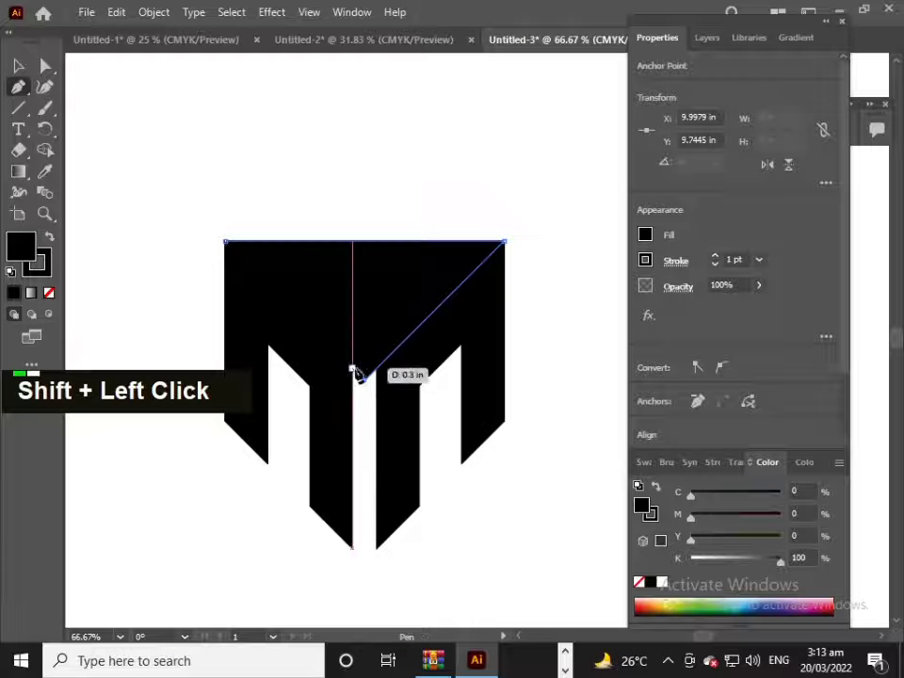
{"action": "left_click", "coordinate": [225, 242], "text": "shift"}
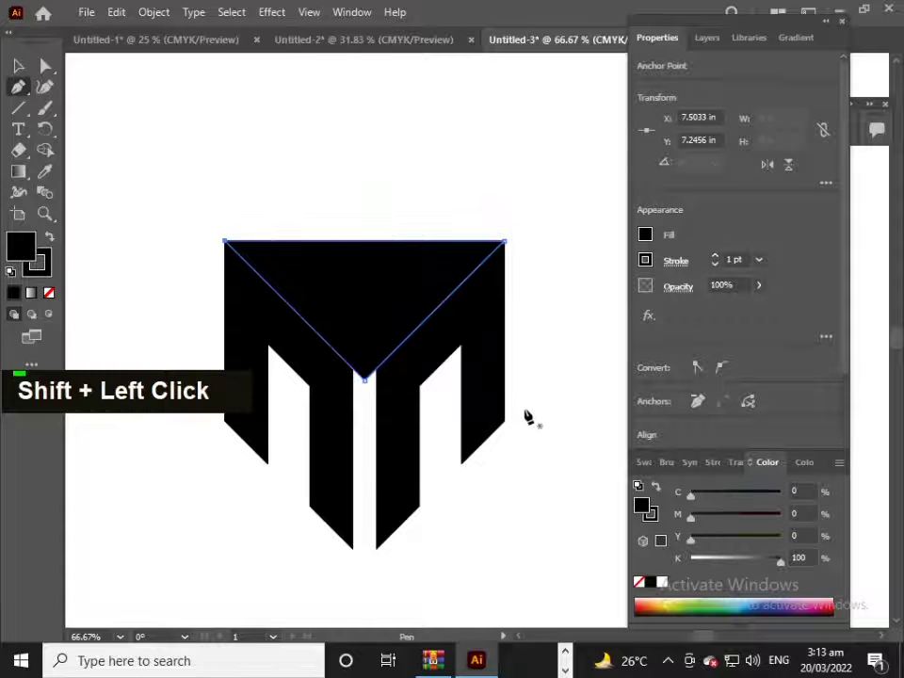
Move the triangle straight up to about Y 8.31 in, leaving a narrow even gap above the two halves.
{"action": "left_click", "coordinate": [19, 66]}
{"action": "left_click_drag", "start_coordinate": [387, 296], "coordinate": [392, 286]}
{"action": "left_click", "coordinate": [212, 138]}
Fill the group of two halves with the CMYK Red swatch and remove its stroke.
{"action": "left_click", "coordinate": [397, 381]}
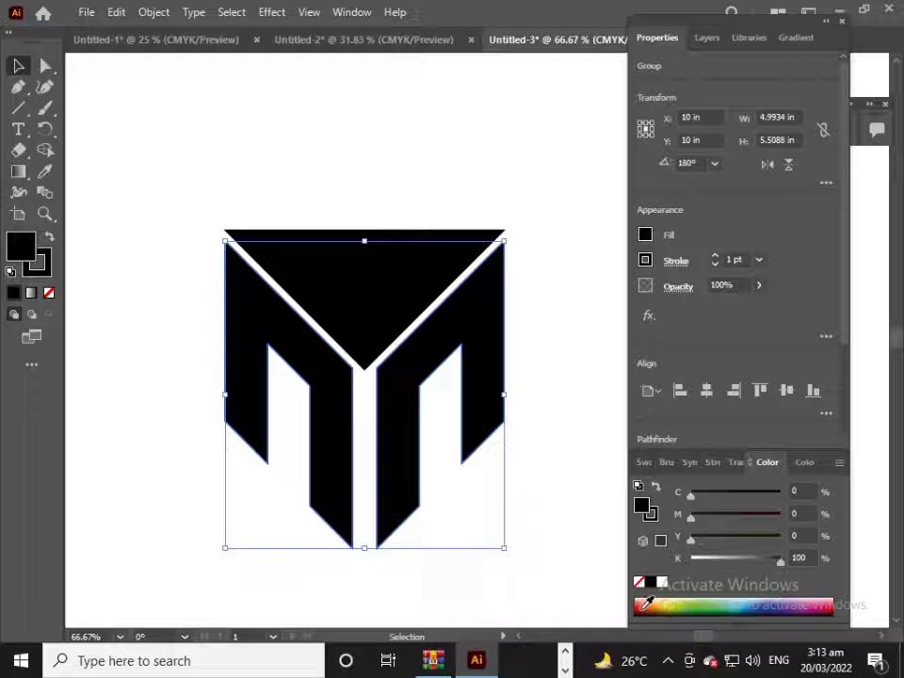
{"action": "left_click", "coordinate": [644, 464]}
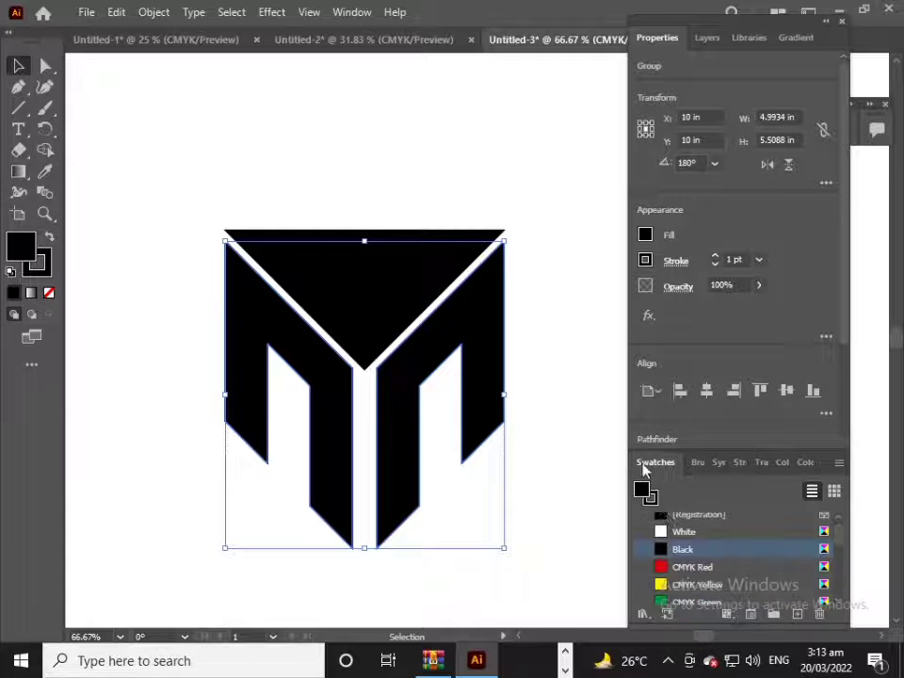
{"action": "left_click", "coordinate": [665, 567]}
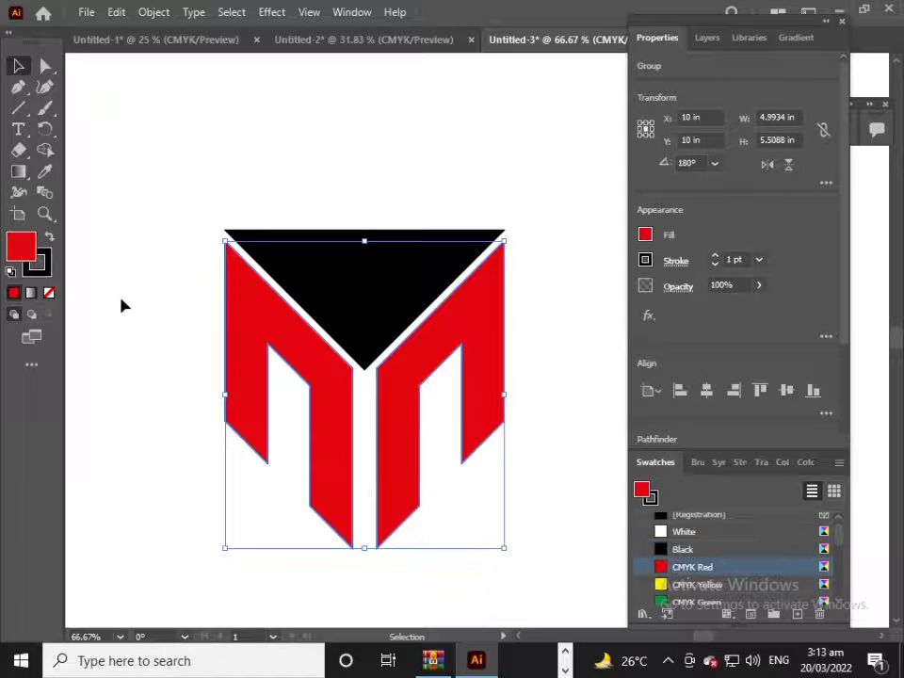
{"action": "left_click", "coordinate": [40, 264]}
{"action": "key", "text": "slash"}
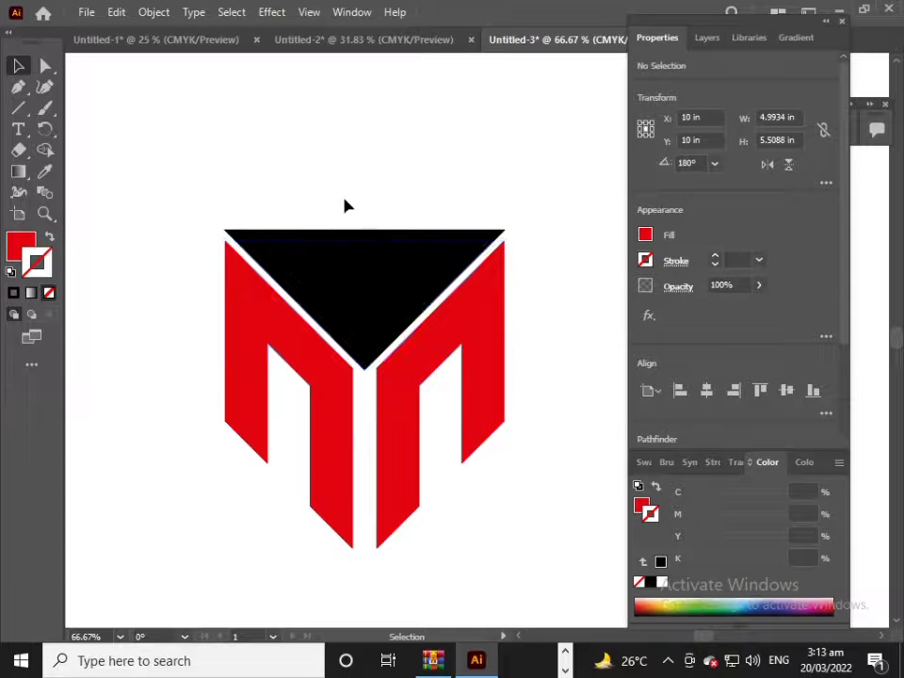
Give the triangle a blue fill of C 100, M 30.98, Y 14.12, K 1.57 and remove its stroke.
{"action": "double_click", "coordinate": [331, 264]}
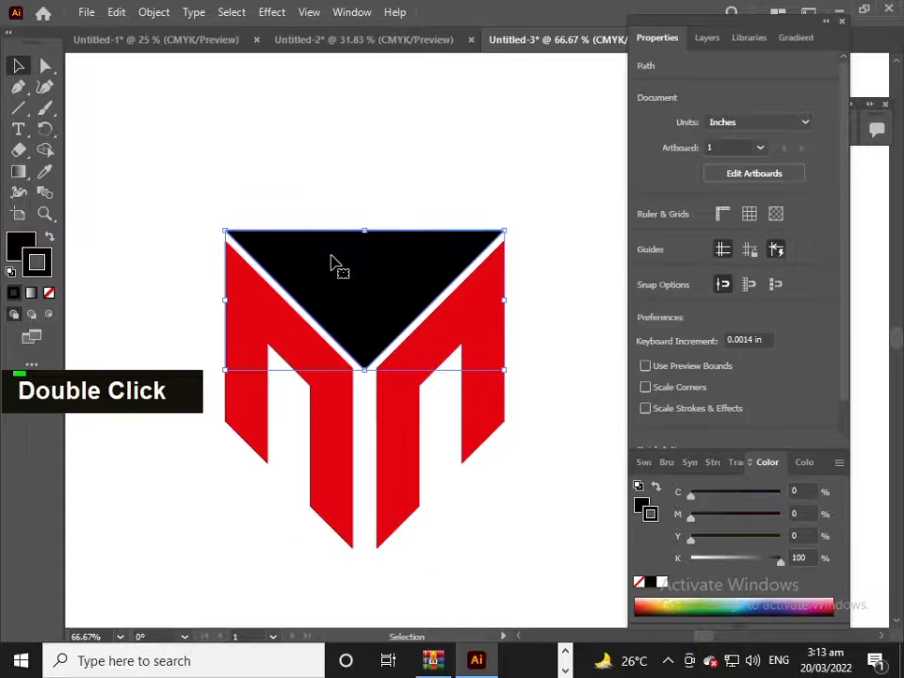
{"action": "left_click", "coordinate": [640, 584]}
{"action": "left_click", "coordinate": [743, 607]}
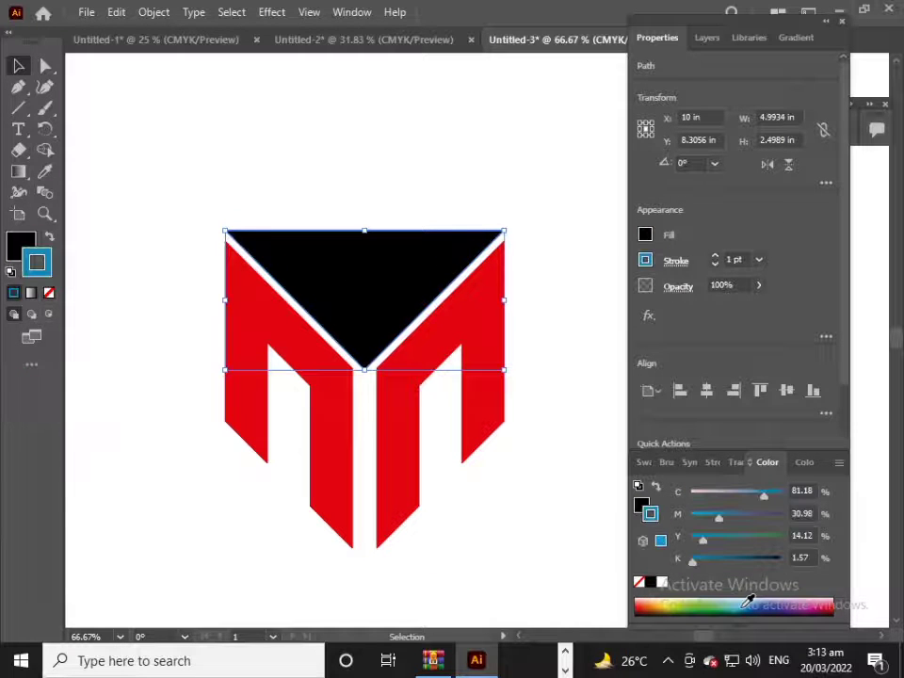
{"action": "double_click", "coordinate": [781, 499]}
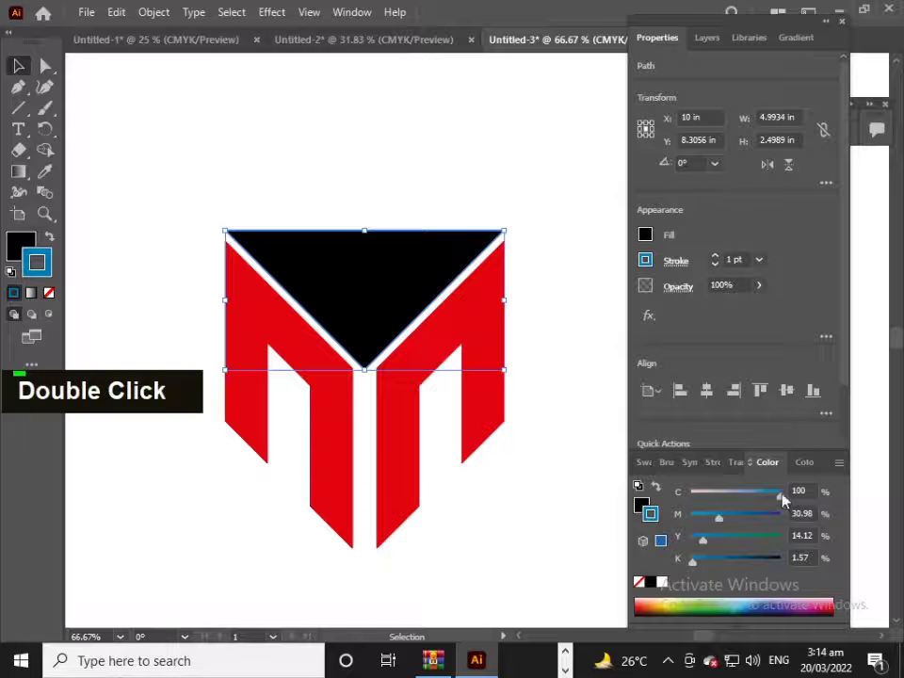
{"action": "left_click", "coordinate": [50, 239]}
{"action": "left_click", "coordinate": [49, 293]}
{"action": "left_click", "coordinate": [238, 154]}
Change the triangle's fill to the bright sky blue #15C2FF and deselect it.
{"action": "left_click", "coordinate": [334, 261]}
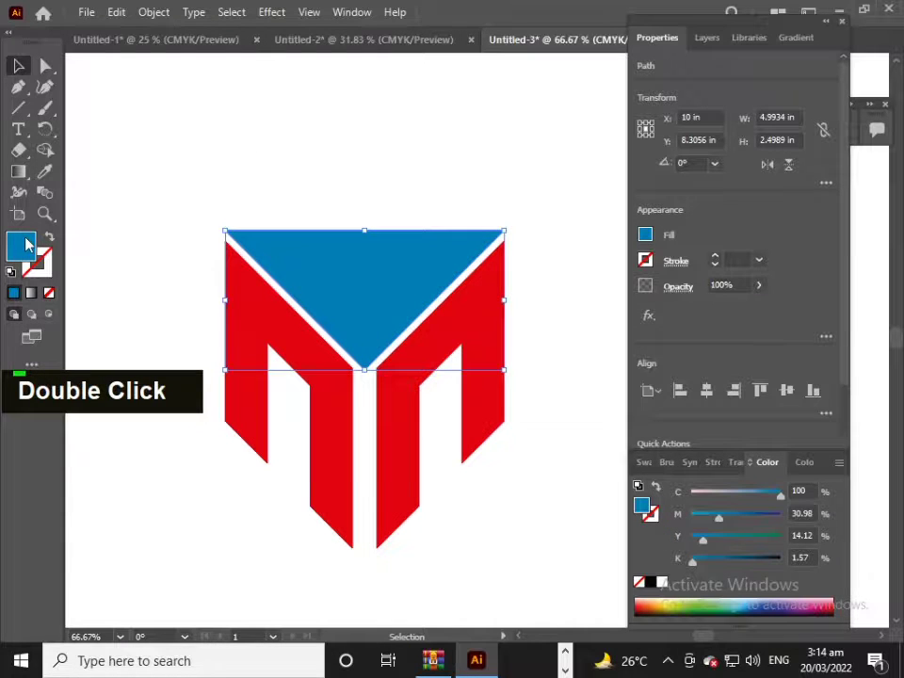
{"action": "double_click", "coordinate": [23, 244]}
{"action": "left_click", "coordinate": [427, 226]}
{"action": "left_click", "coordinate": [428, 209]}
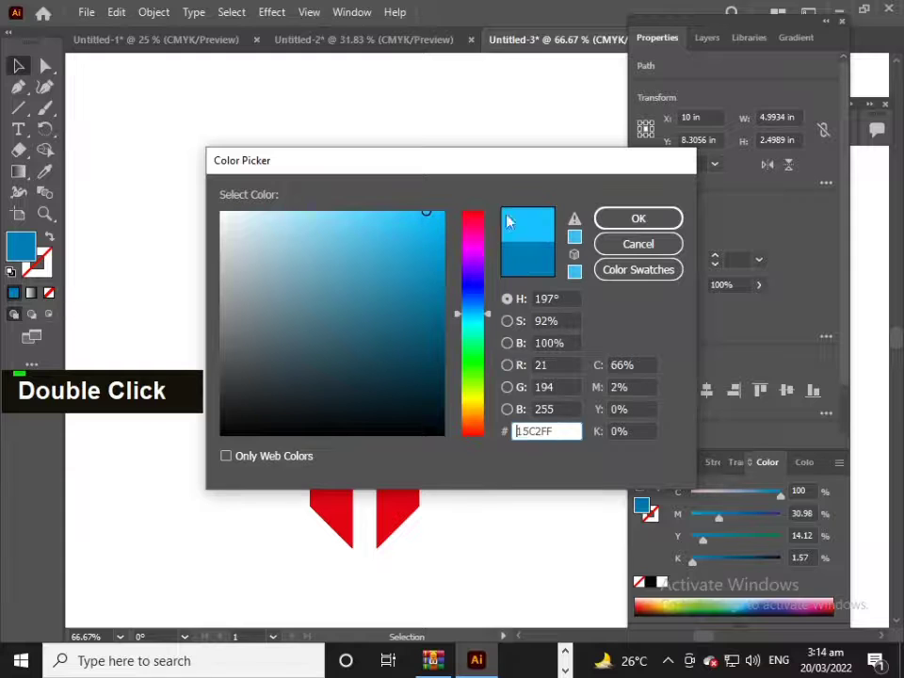
{"action": "left_click", "coordinate": [637, 218]}
{"action": "left_click", "coordinate": [220, 183]}
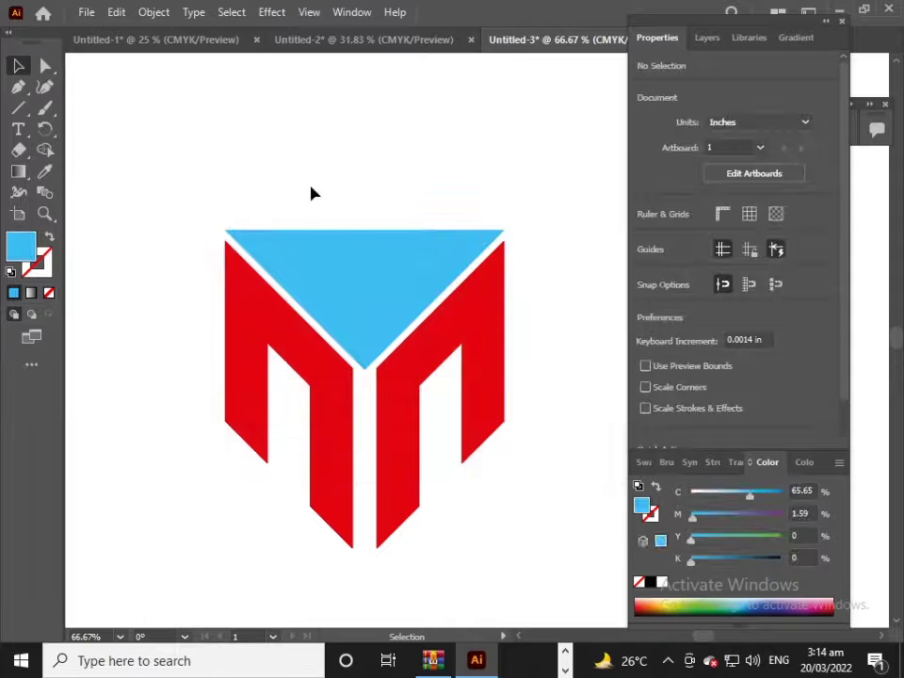
{"action": "scroll", "coordinate": [427, 252], "scroll_direction": "down", "scroll_amount": 4}
{"action": "scroll", "coordinate": [493, 359], "scroll_direction": "up", "scroll_amount": 1}
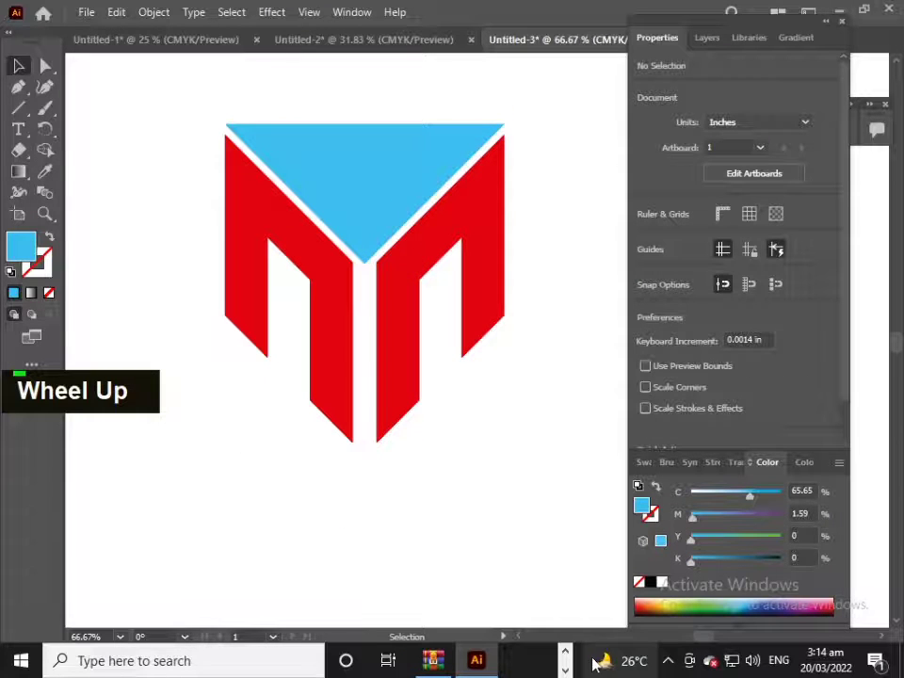